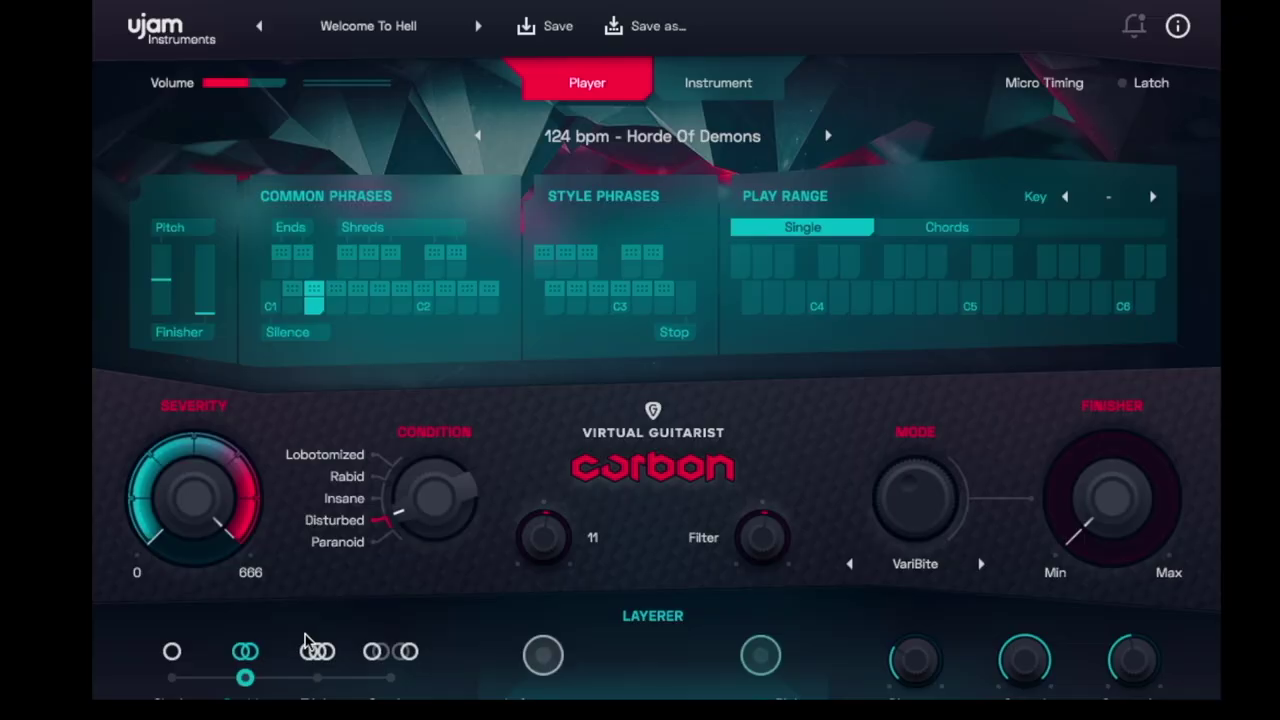
Set the Layerer to three layers, switch it to its fourth layering mode, and show the Instrument page
click(316, 651)
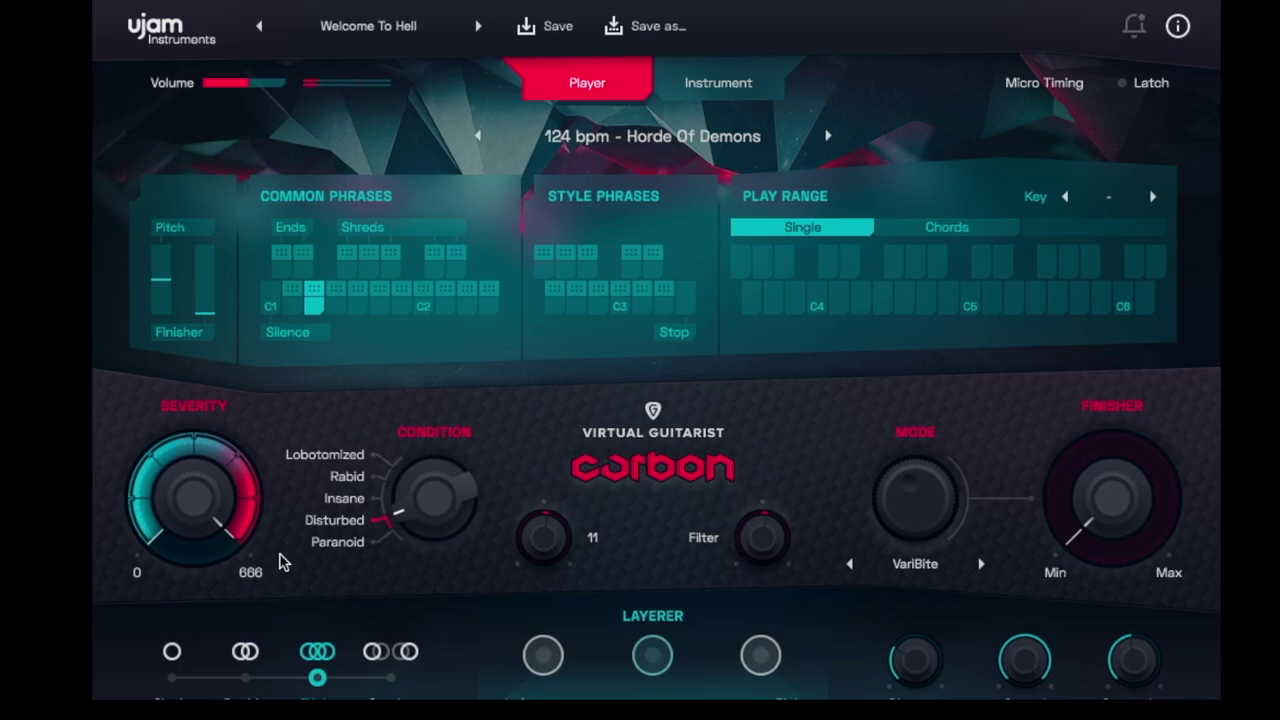
click(386, 677)
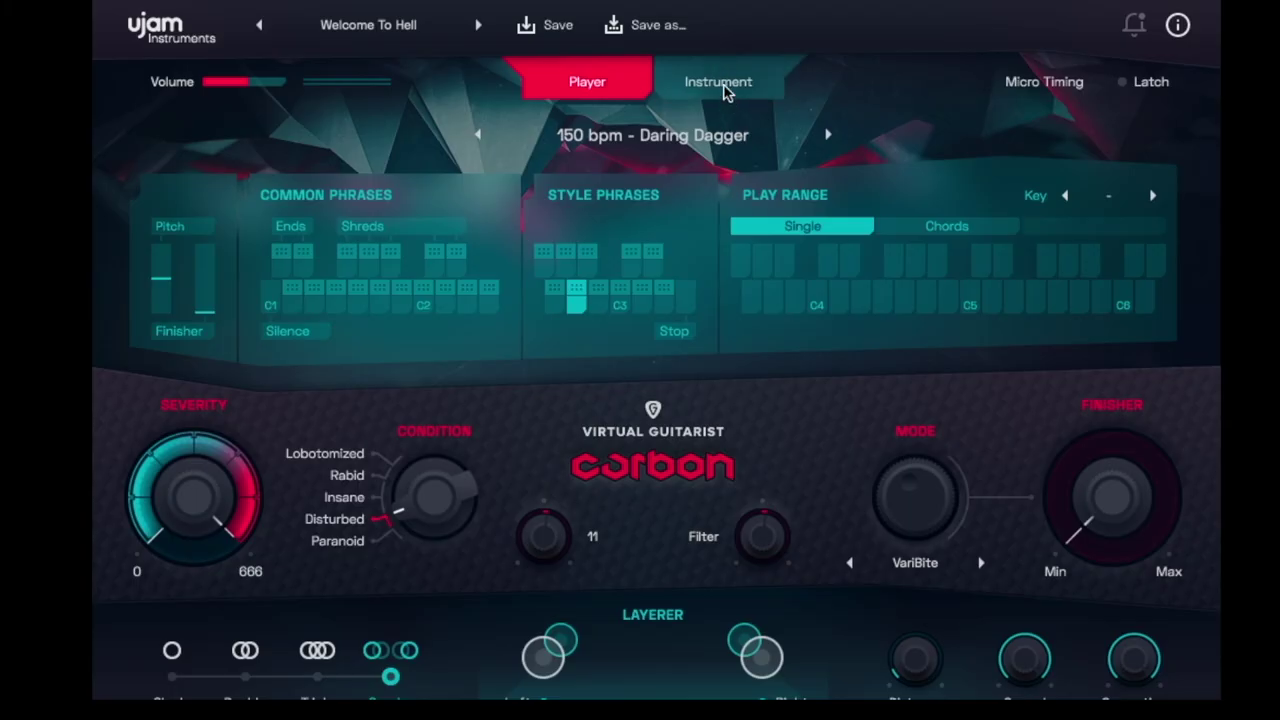
click(720, 86)
click(606, 78)
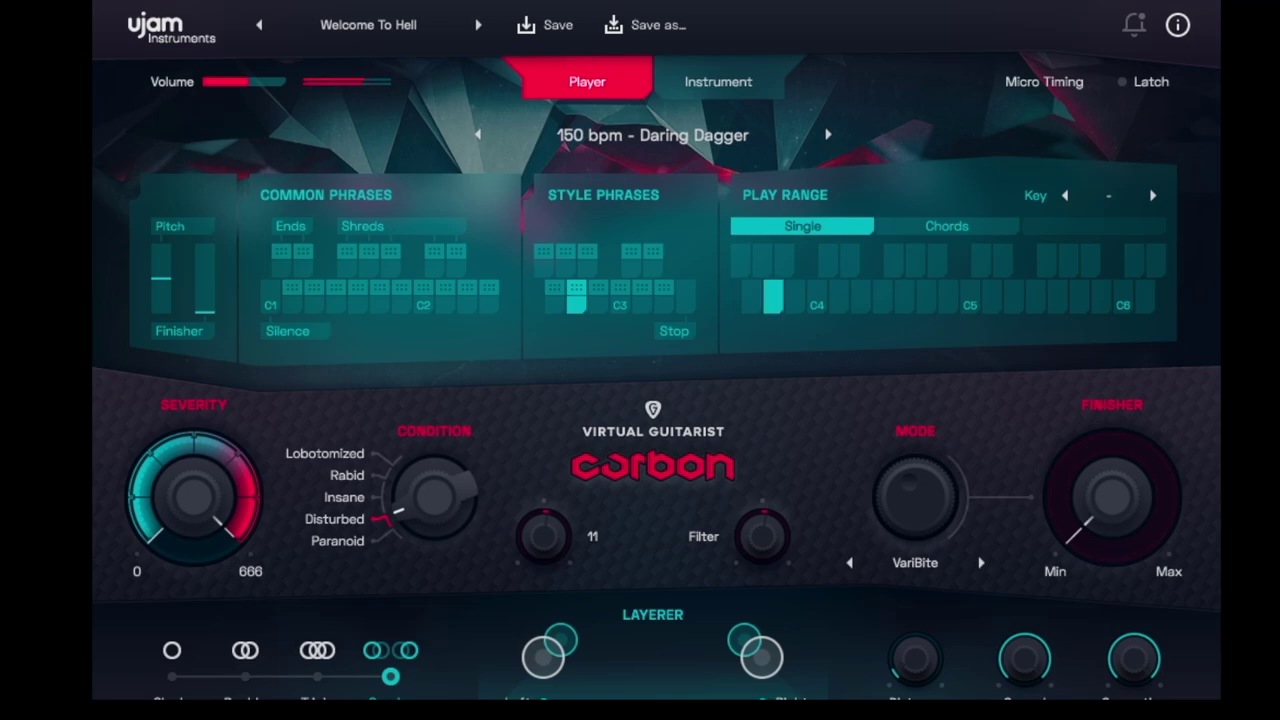
click(718, 81)
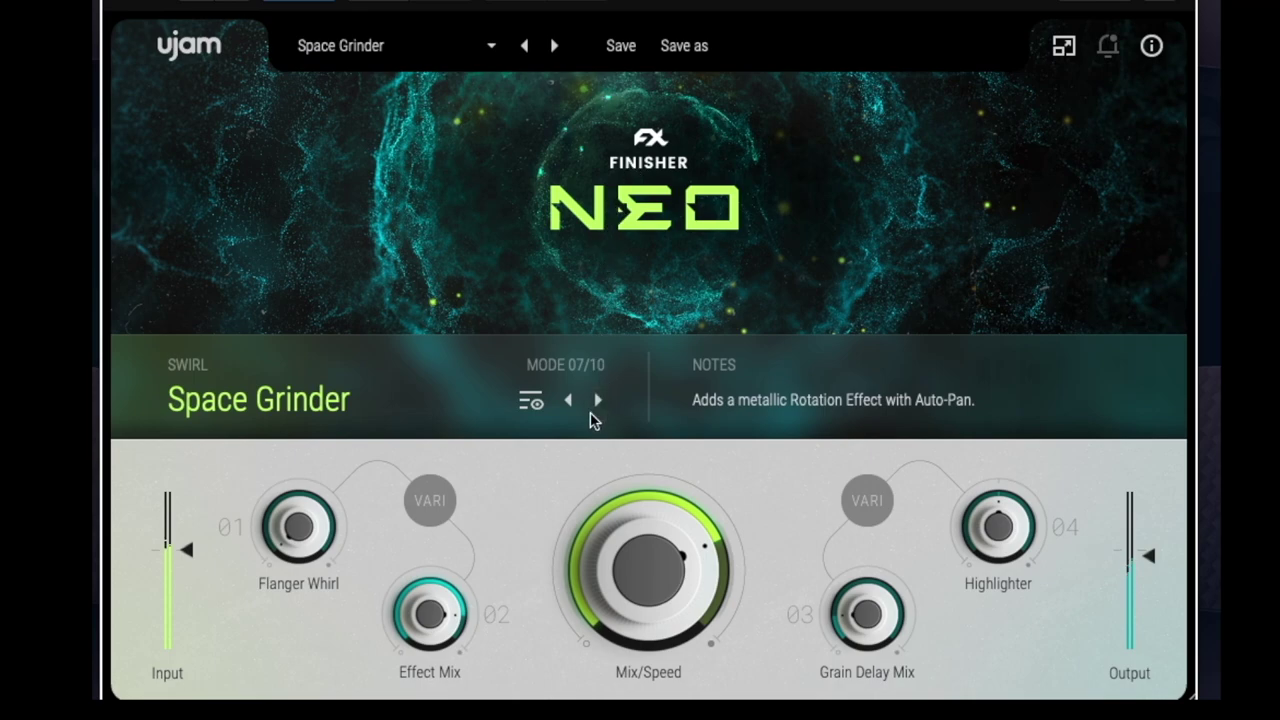
Switch to Finisher Neo, try the Swirl modes Pan Americana and Jetplane, and raise Jetplane's Mix/Speed
click(296, 400)
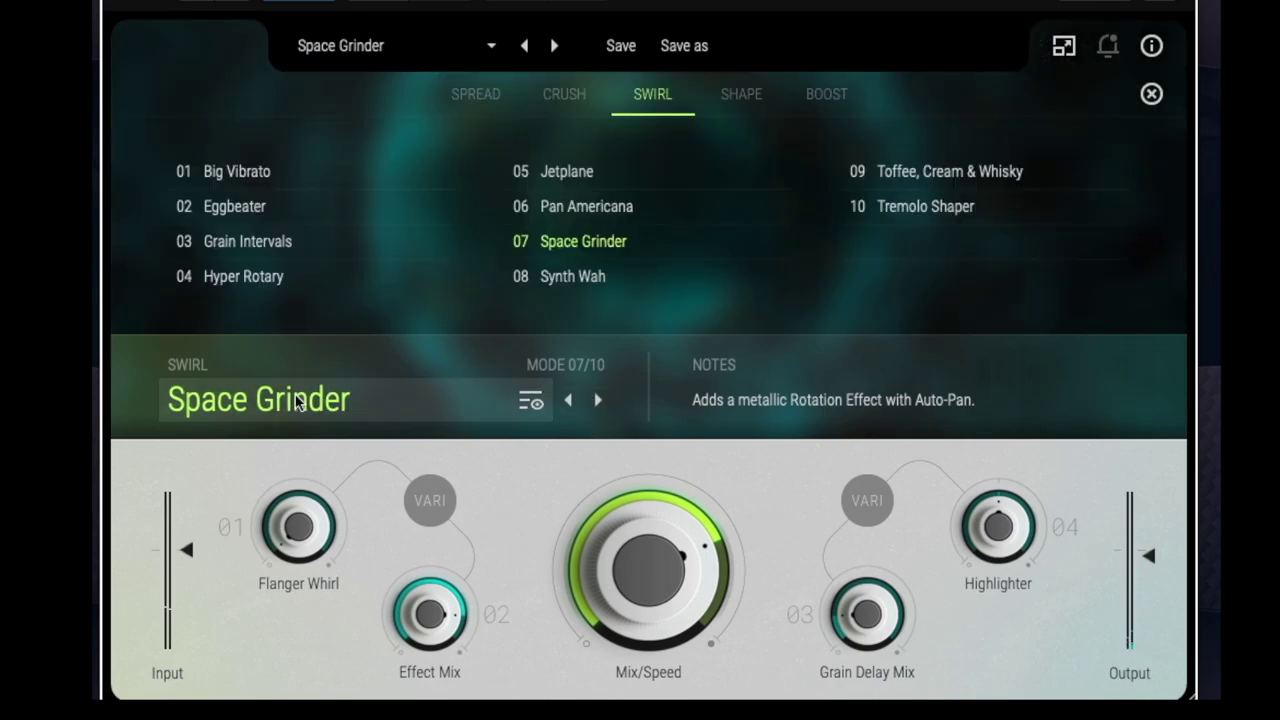
click(577, 207)
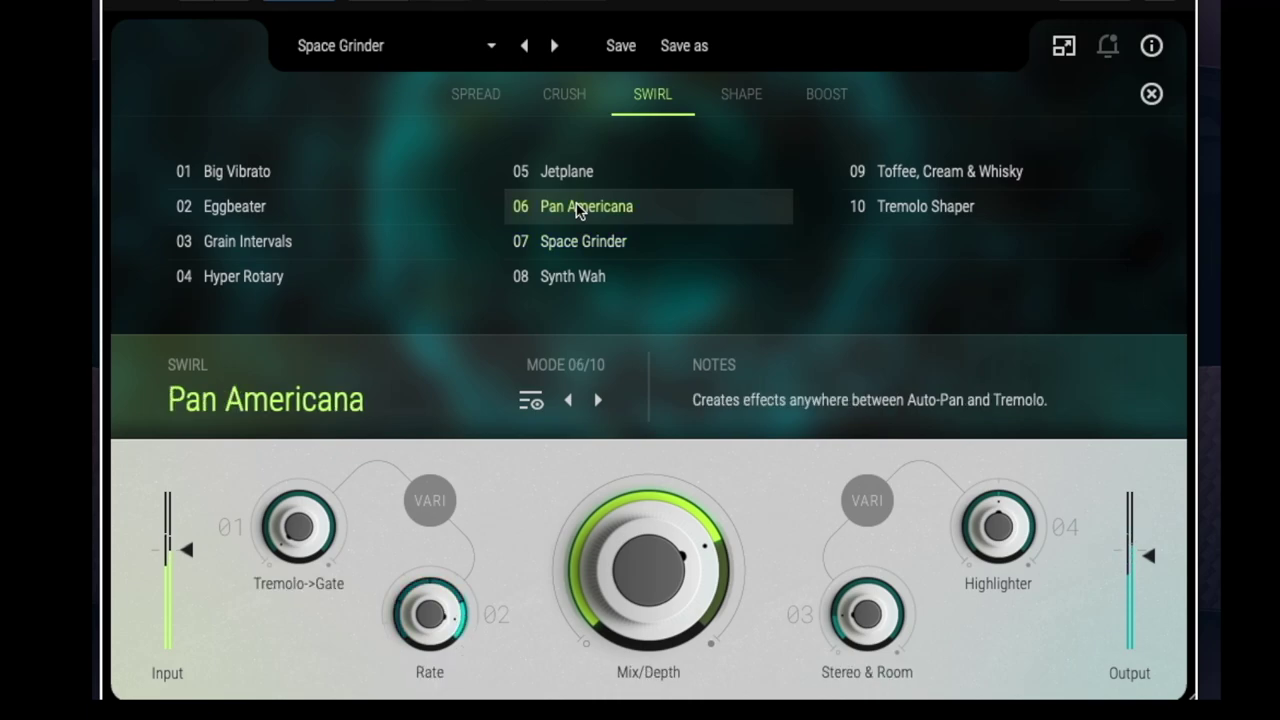
click(543, 180)
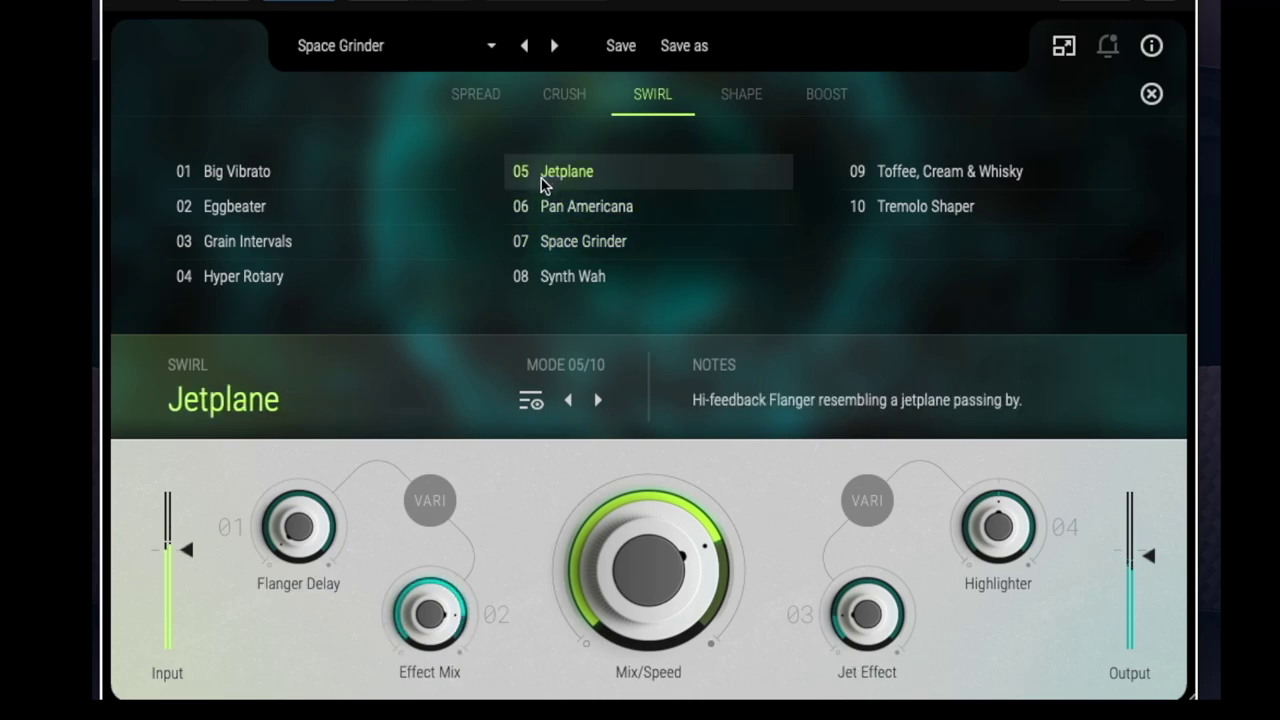
drag(641, 535, 650, 491)
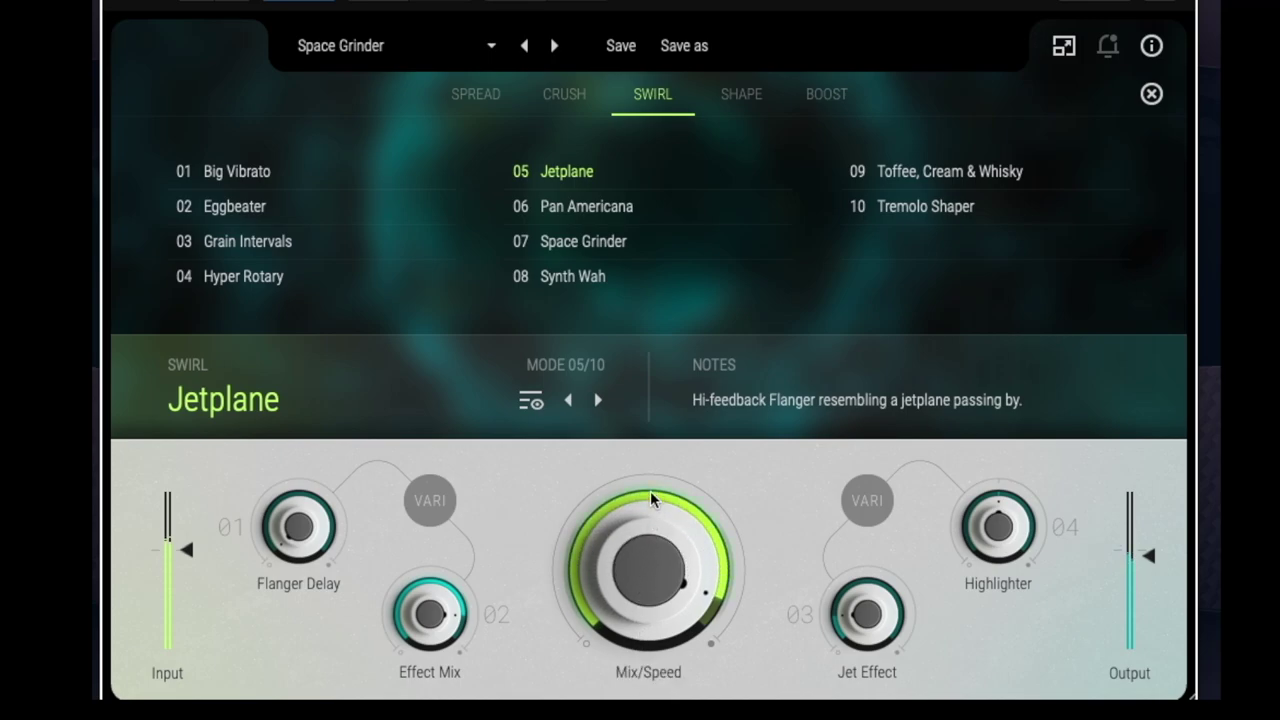
Try the Spread modes Cotton Candy and Bass Inflater, and load Infinity
click(500, 98)
click(561, 220)
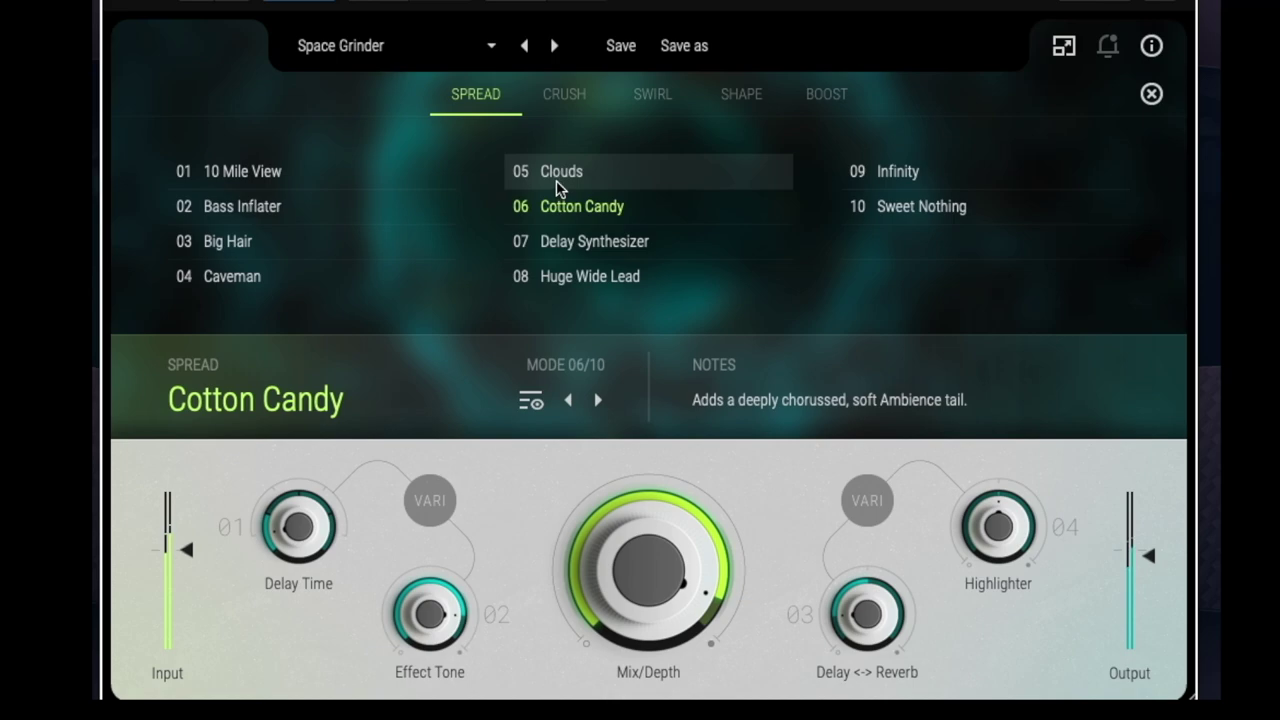
click(339, 198)
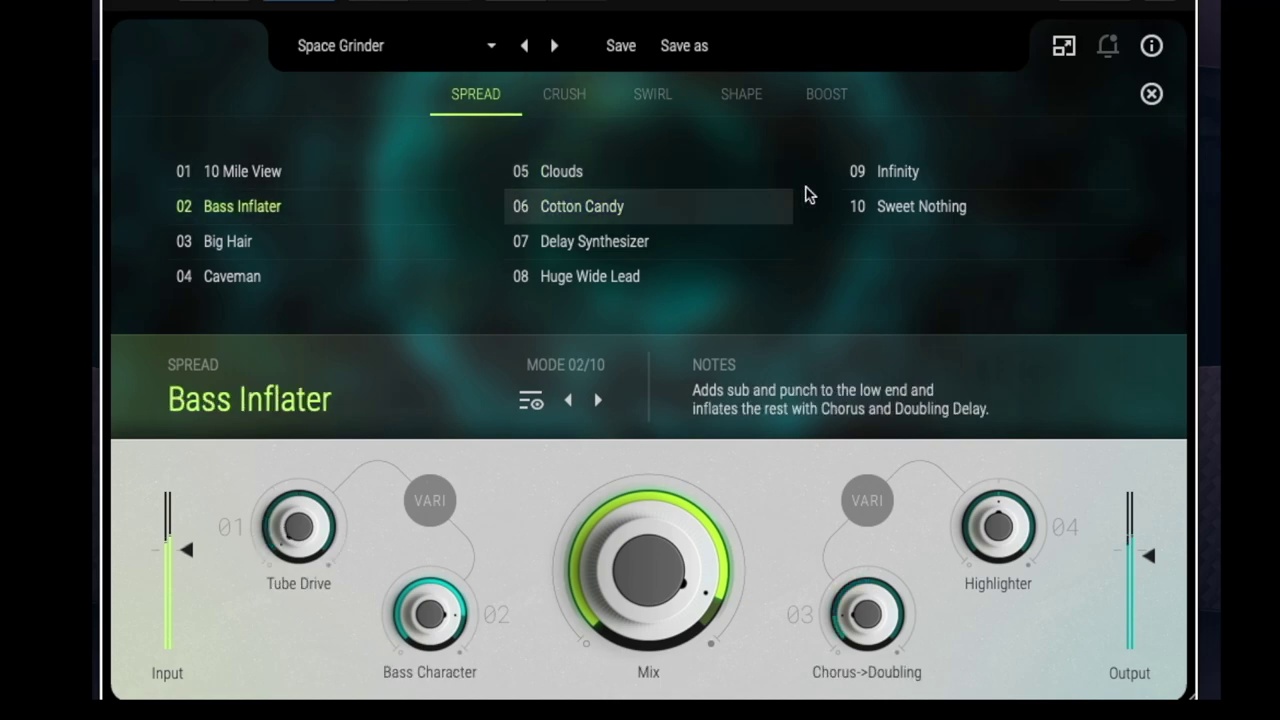
click(895, 173)
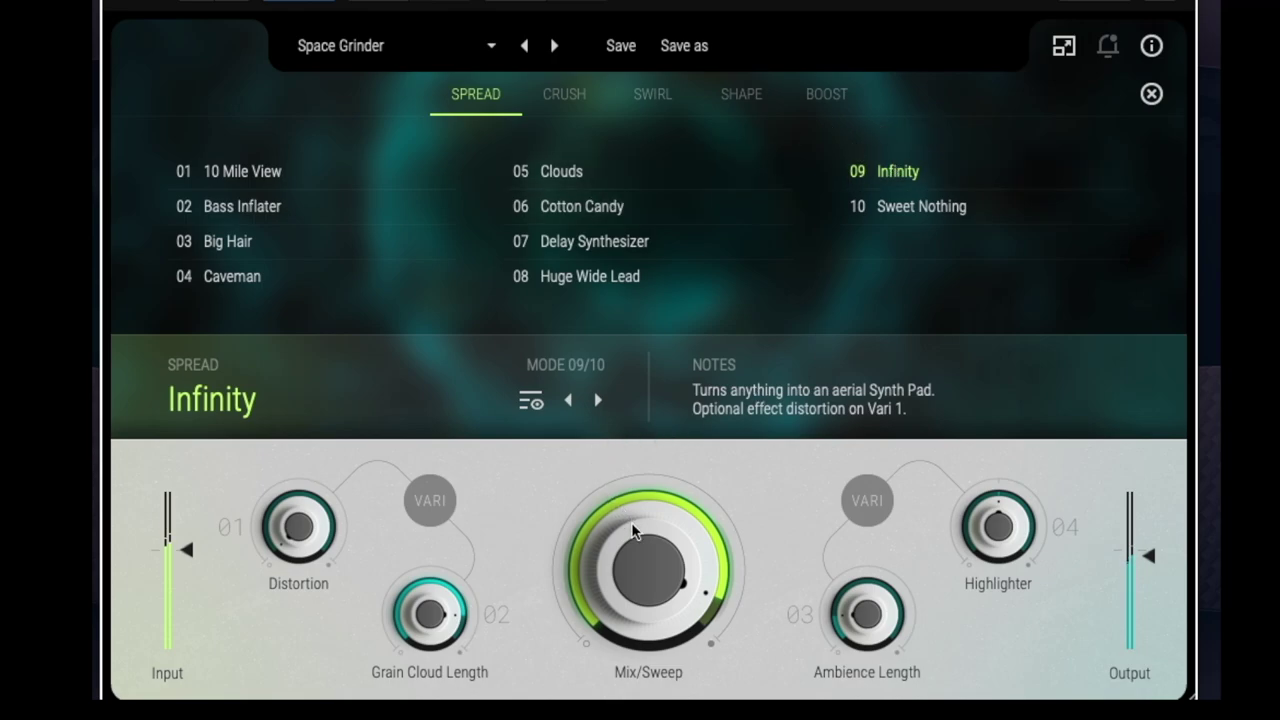
Sweep Infinity's Mix/Sweep down to a low level, up to 96, and back to around the middle
drag(648, 543, 646, 668)
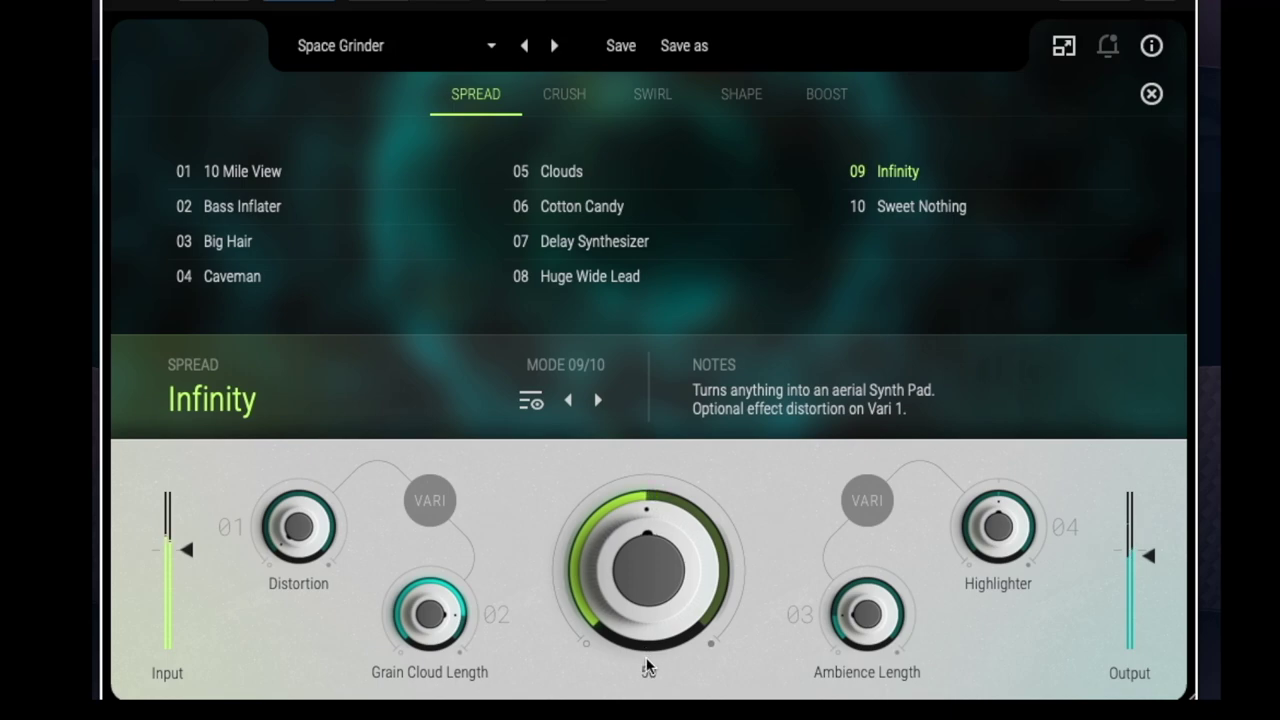
drag(645, 601, 644, 688)
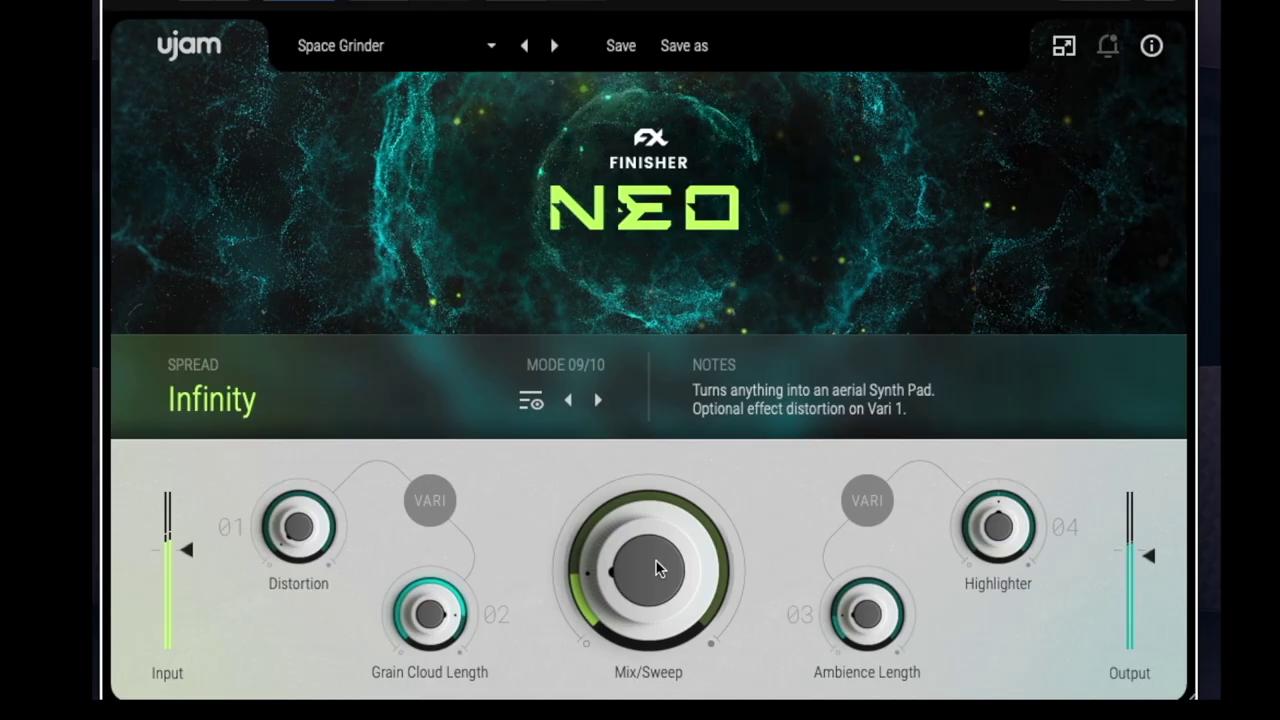
drag(654, 566, 670, 341)
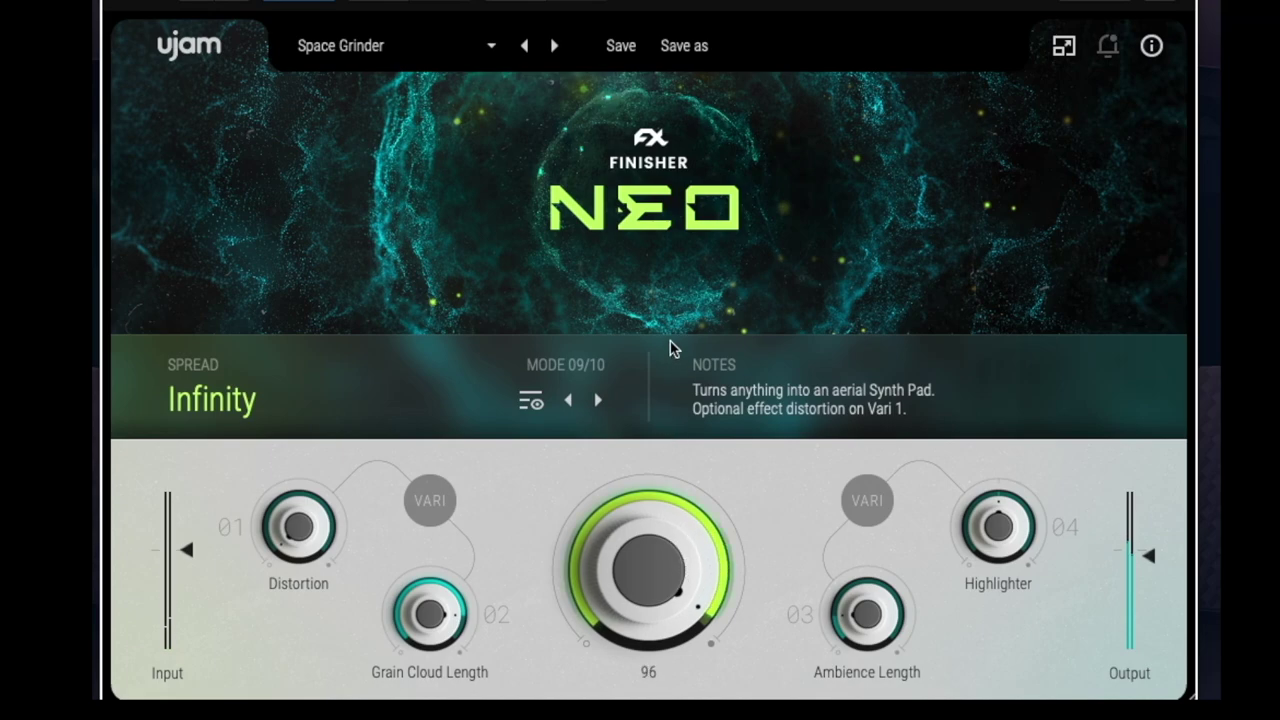
drag(661, 485, 639, 599)
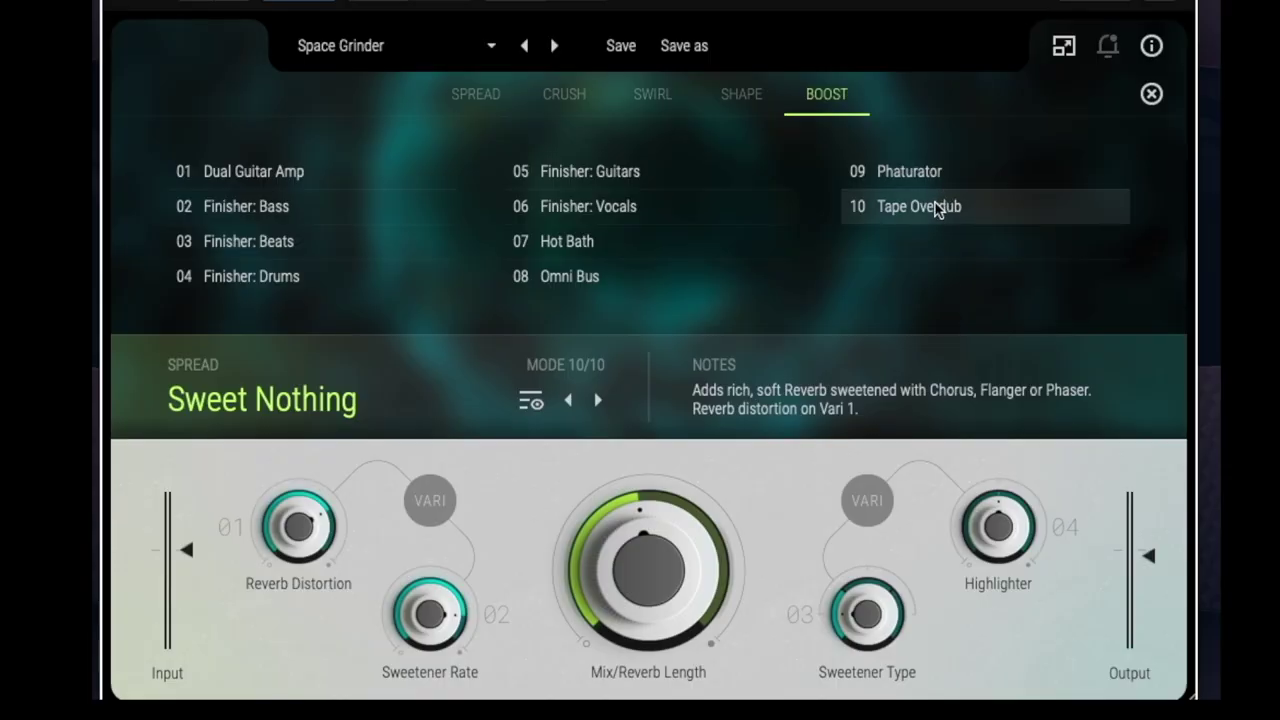
Load the Boost mode Tape Overdub and raise its Mix/Looseness, and try Finisher: Beats, Finisher: Drums and Dual Guitar Amp
click(932, 211)
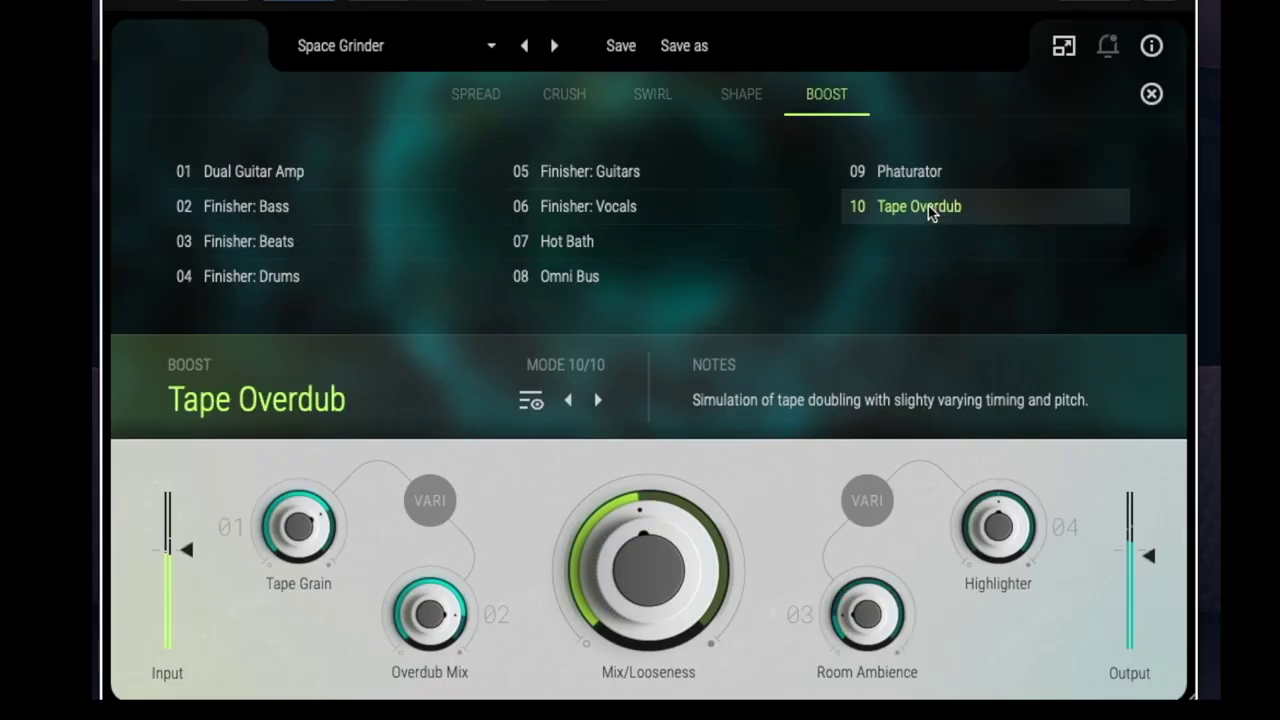
drag(651, 543, 619, 495)
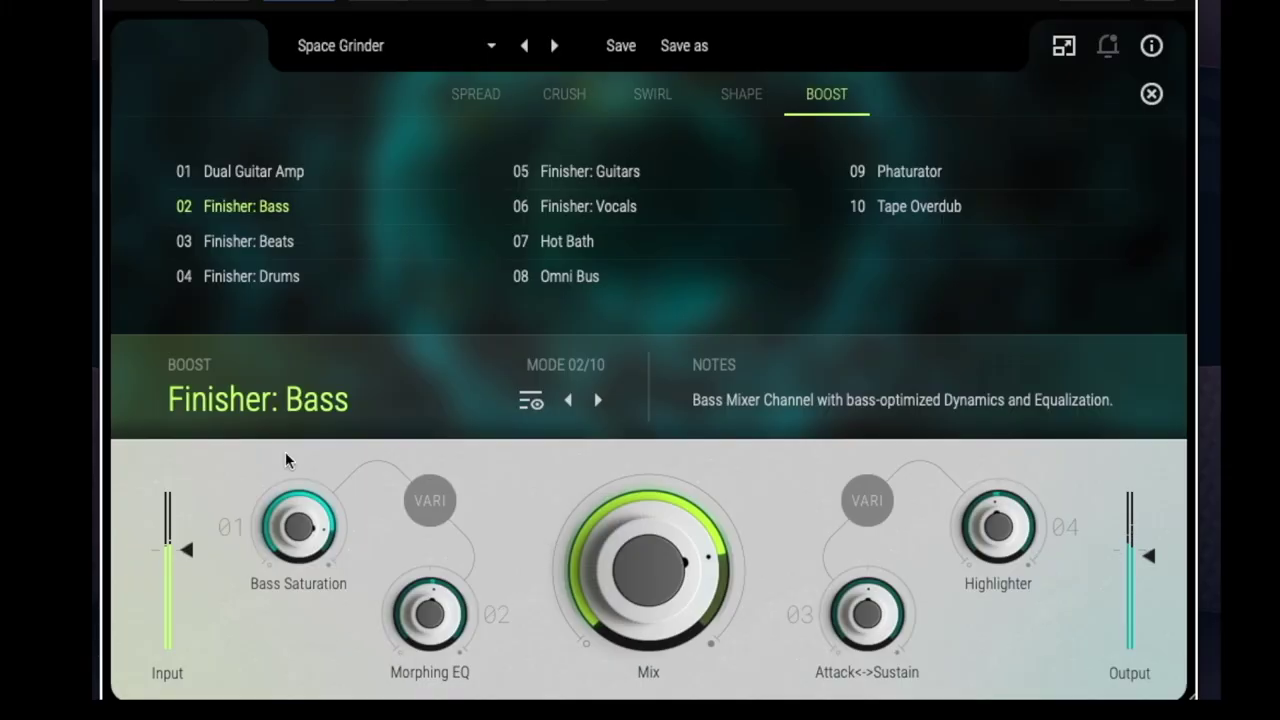
click(236, 242)
click(248, 274)
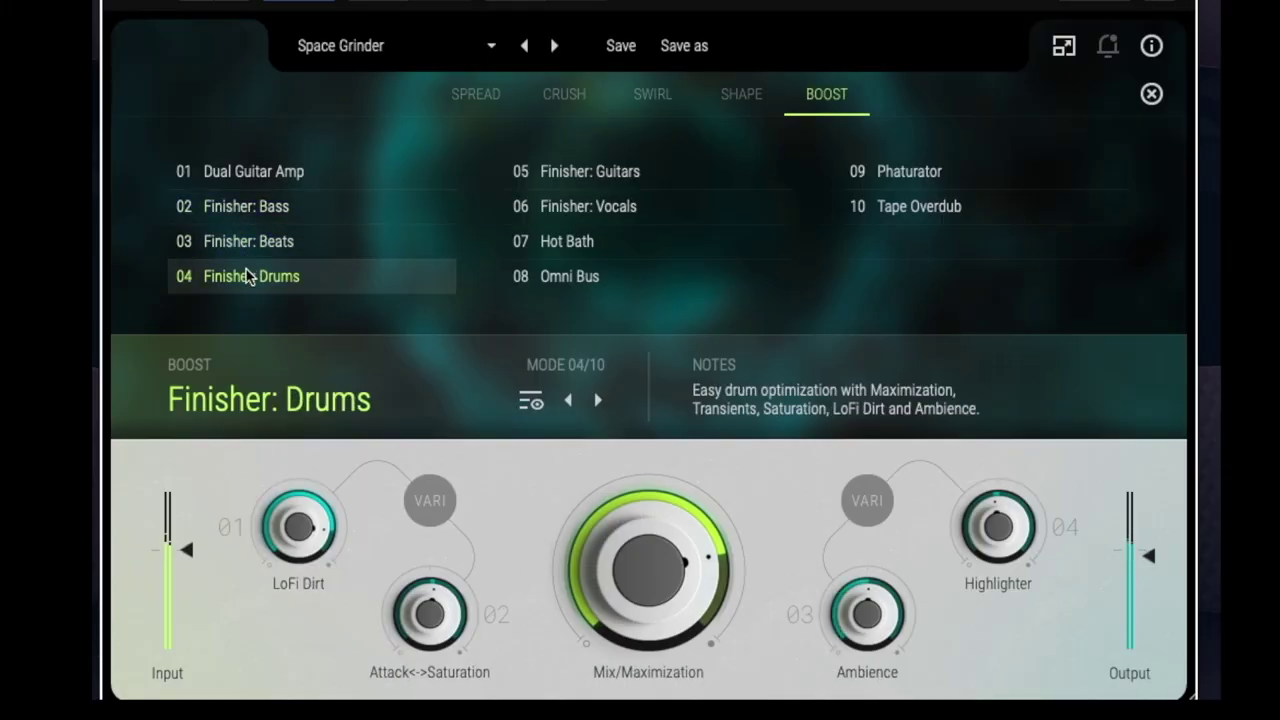
click(257, 171)
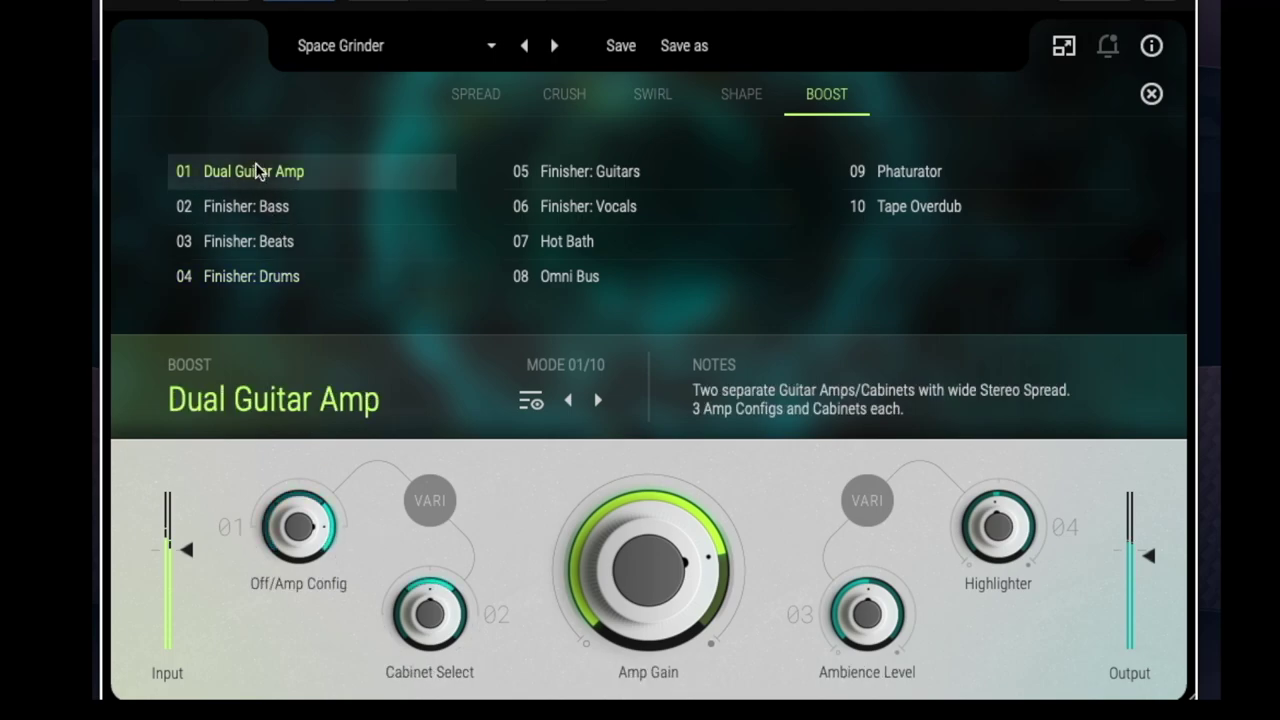
Load the Crush mode Distroytion and turn its Distortion Type down to a low setting
click(563, 94)
click(552, 208)
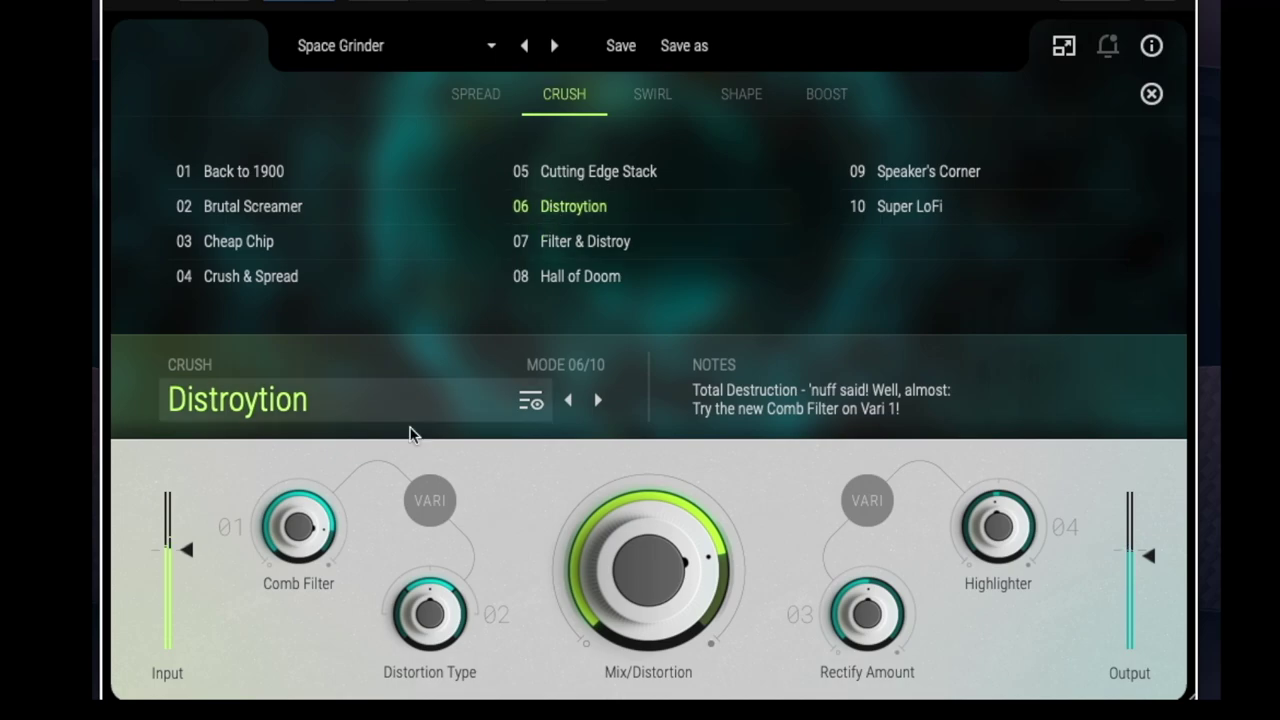
drag(396, 606, 434, 608)
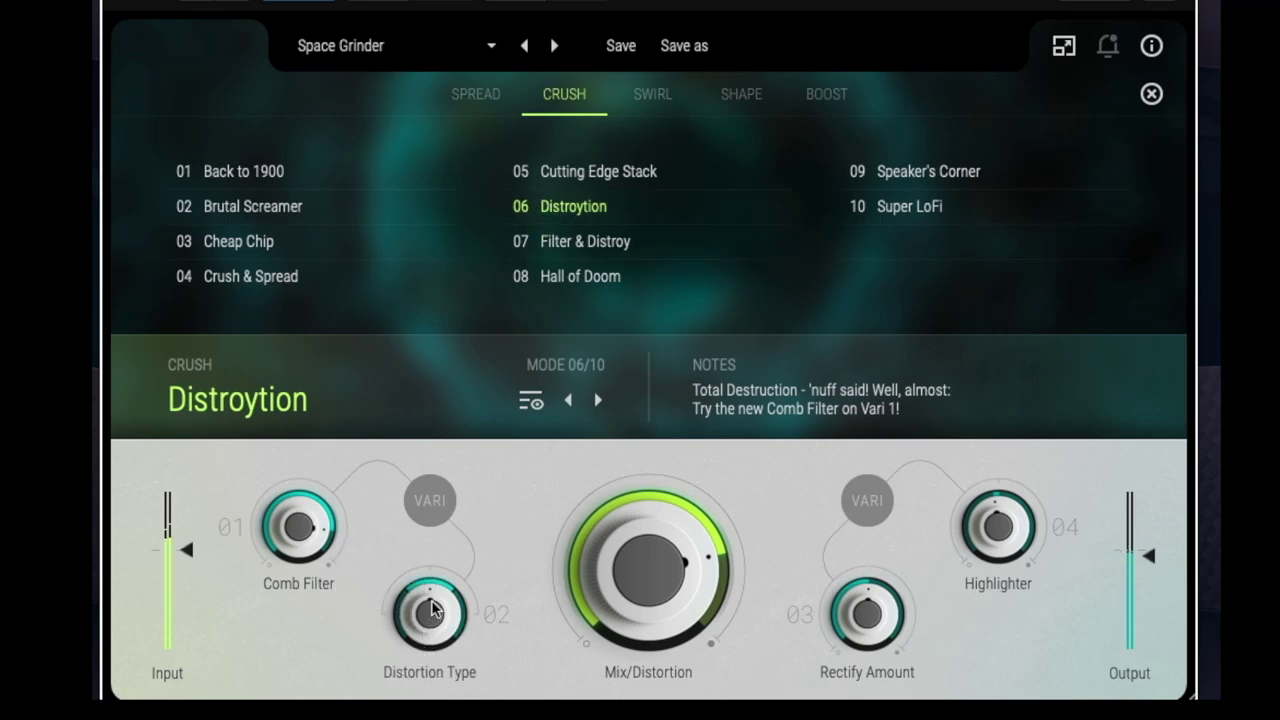
drag(432, 652, 433, 668)
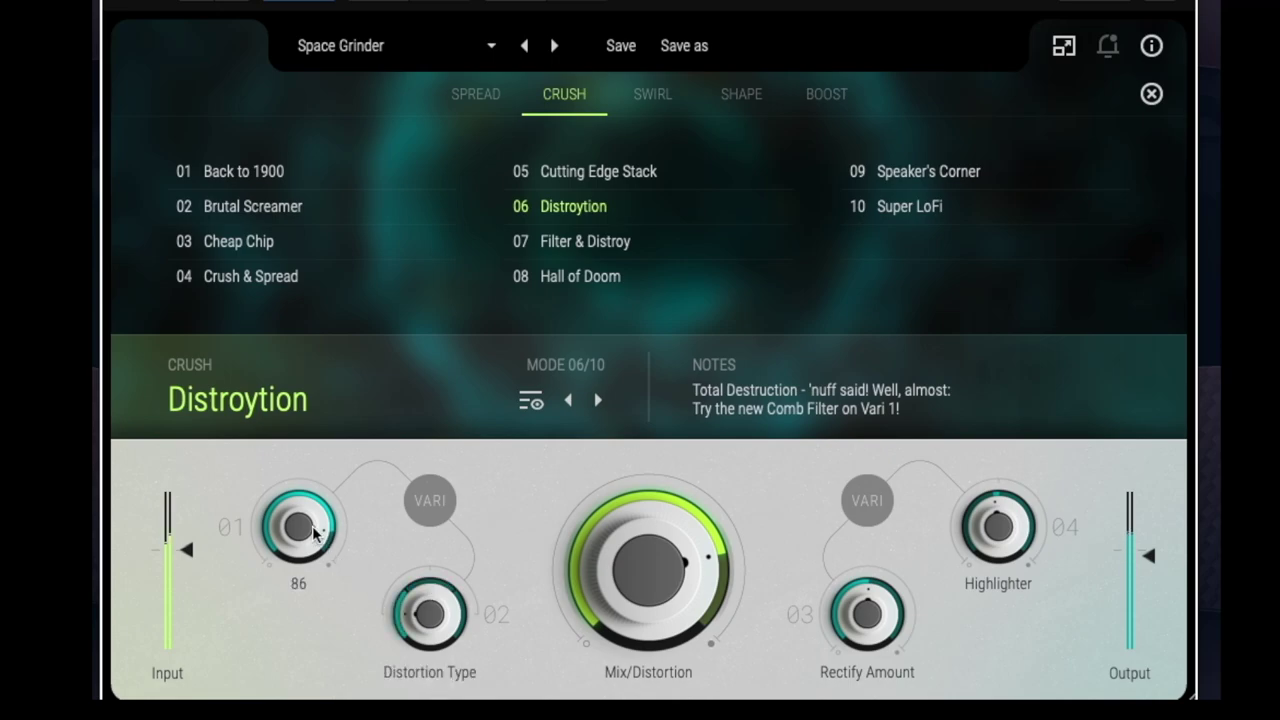
Shape the Distroytion sound by adjusting Comb Filter, raising Rectify Amount and Highlighter, and lowering Mix/Distortion
drag(312, 621, 314, 574)
drag(917, 612, 900, 545)
drag(1010, 555, 1020, 580)
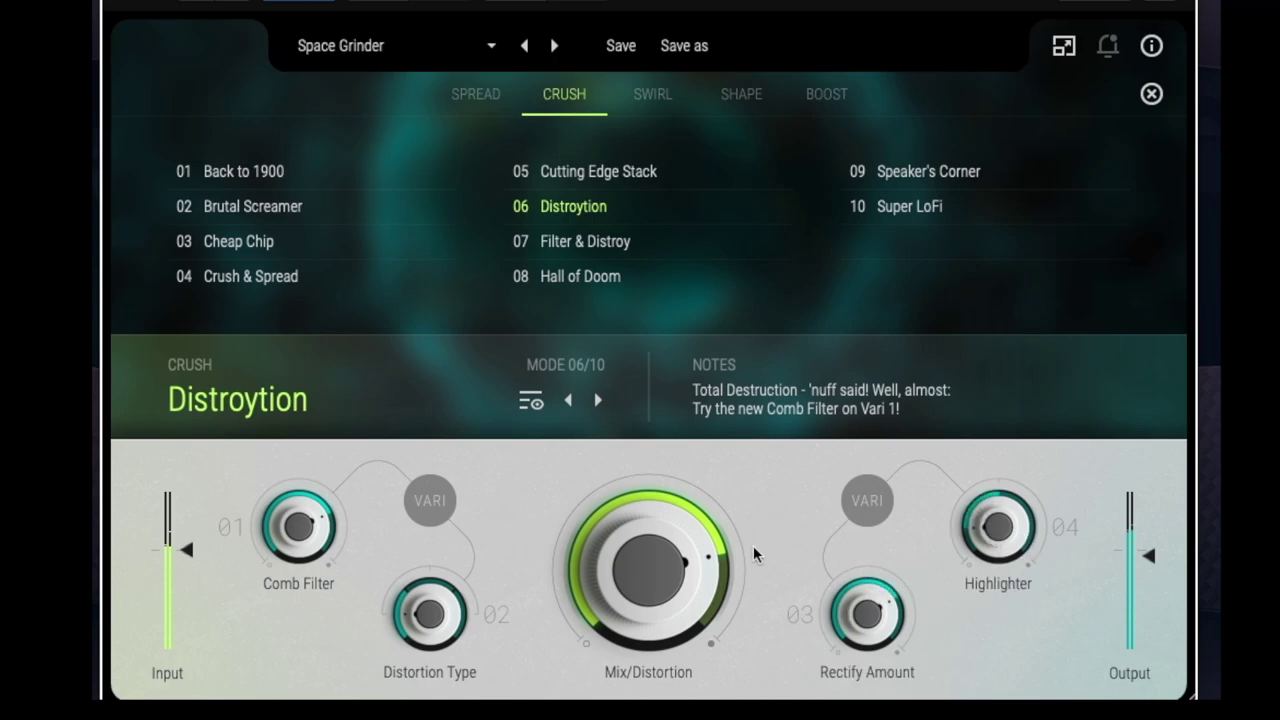
drag(636, 540, 637, 628)
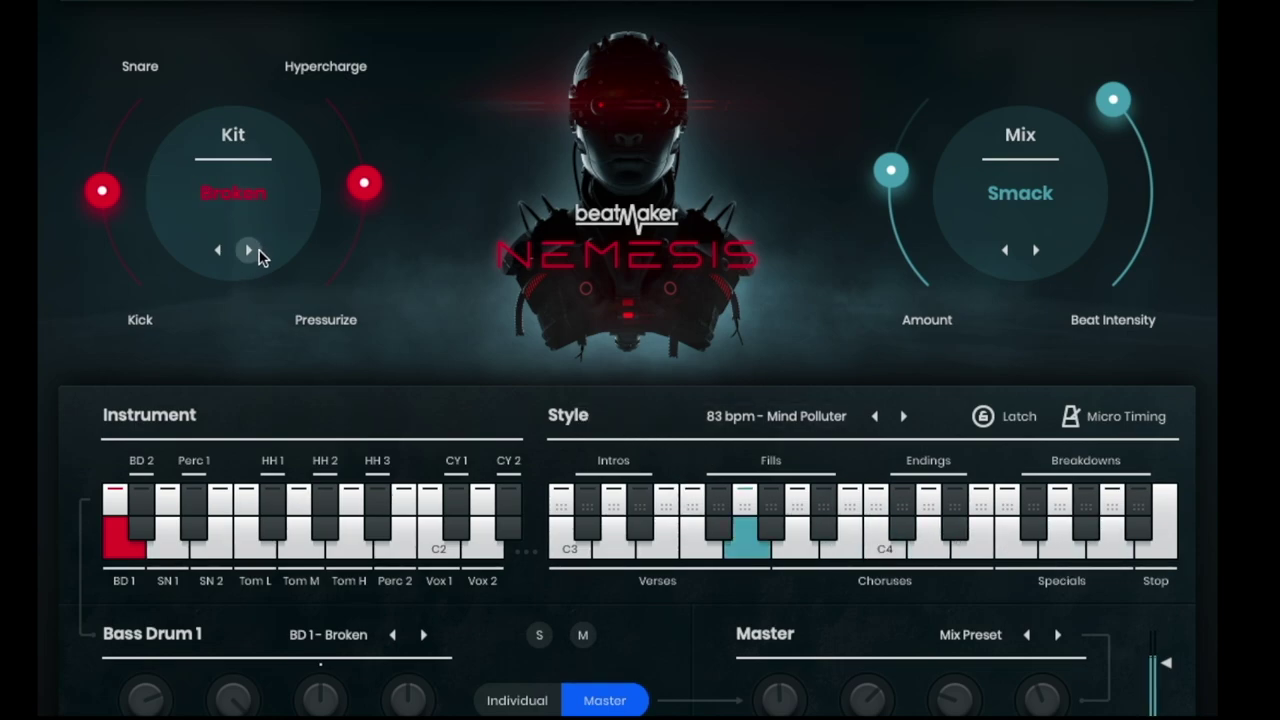
Switch to Beatmaker Nemesis, step through the drum kits to Wasted, try Socket, and select the Screwed kit
click(249, 250)
click(249, 250)
click(249, 250)
click(248, 190)
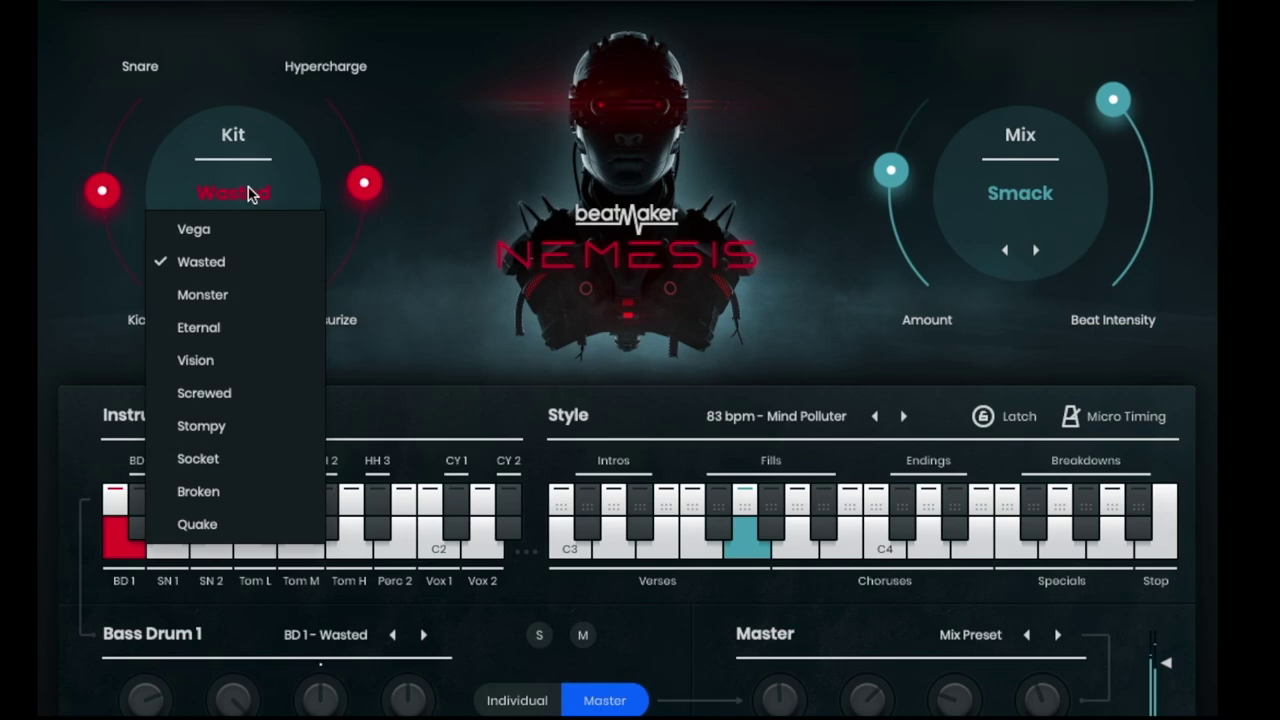
click(253, 467)
click(248, 195)
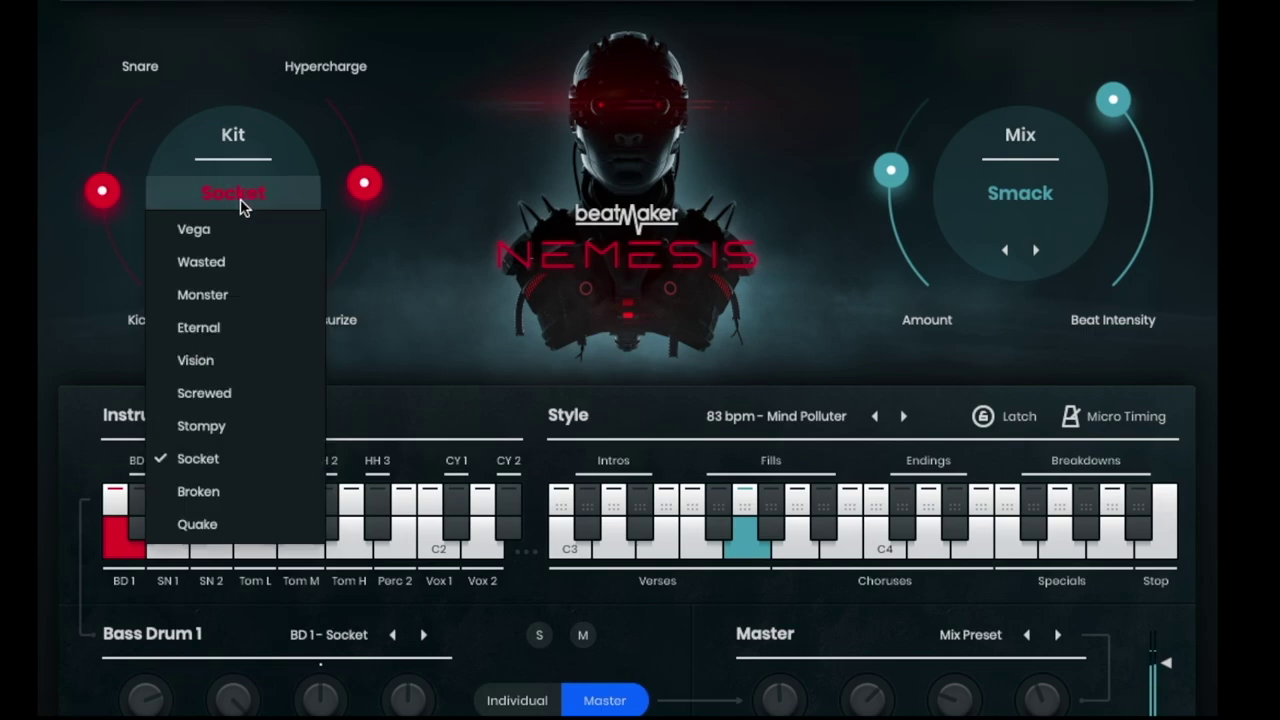
click(245, 393)
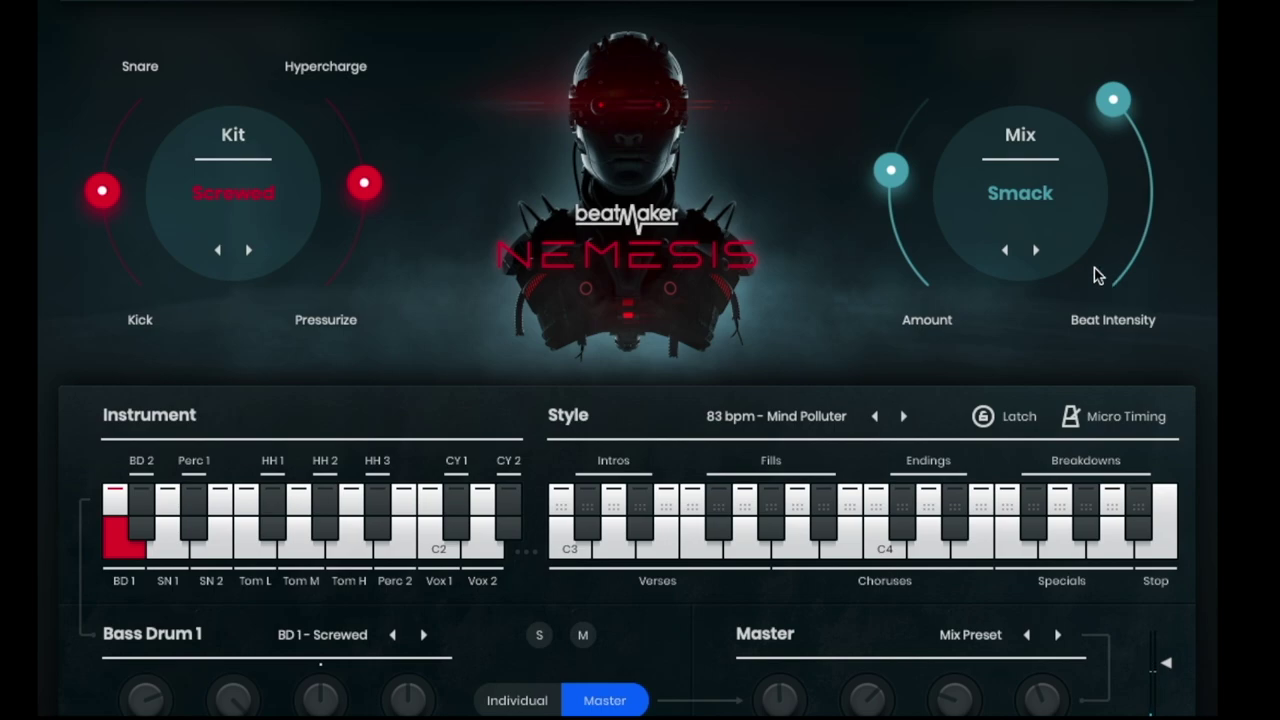
Audition the Mix presets Retro, Amped and Evil on the Screwed kit, and select Vibes
click(1036, 250)
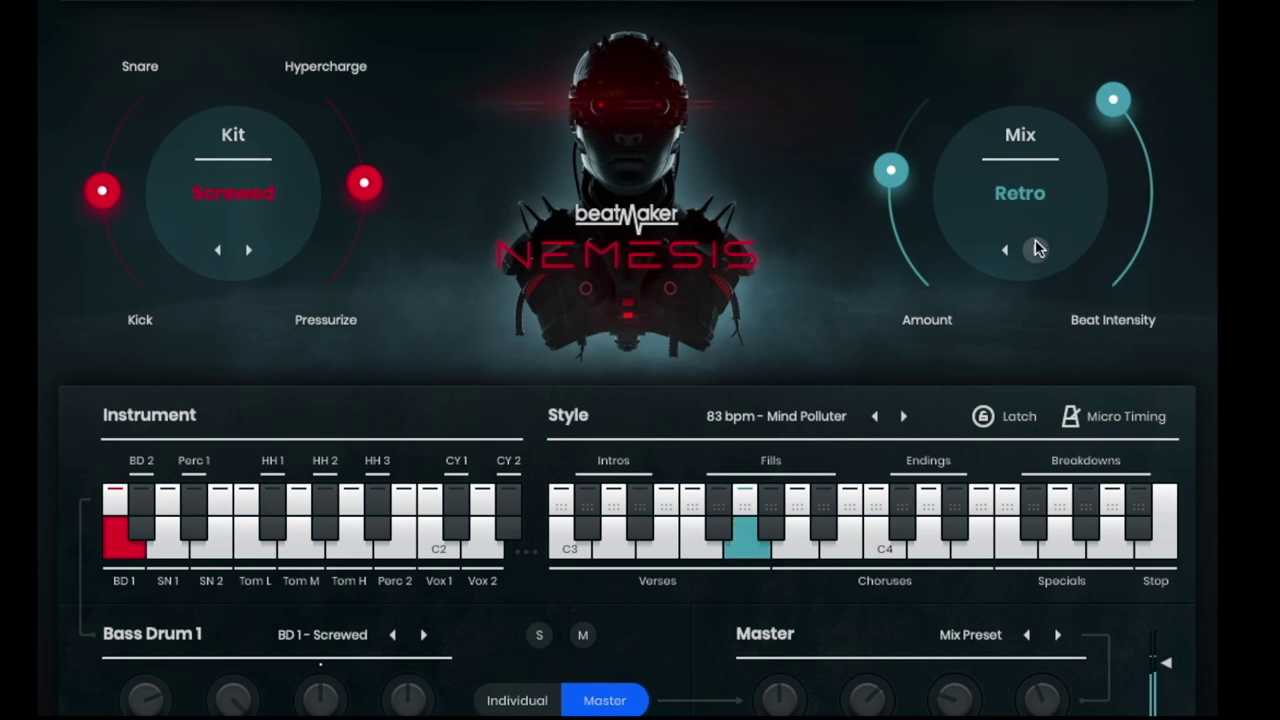
click(1018, 193)
click(1005, 392)
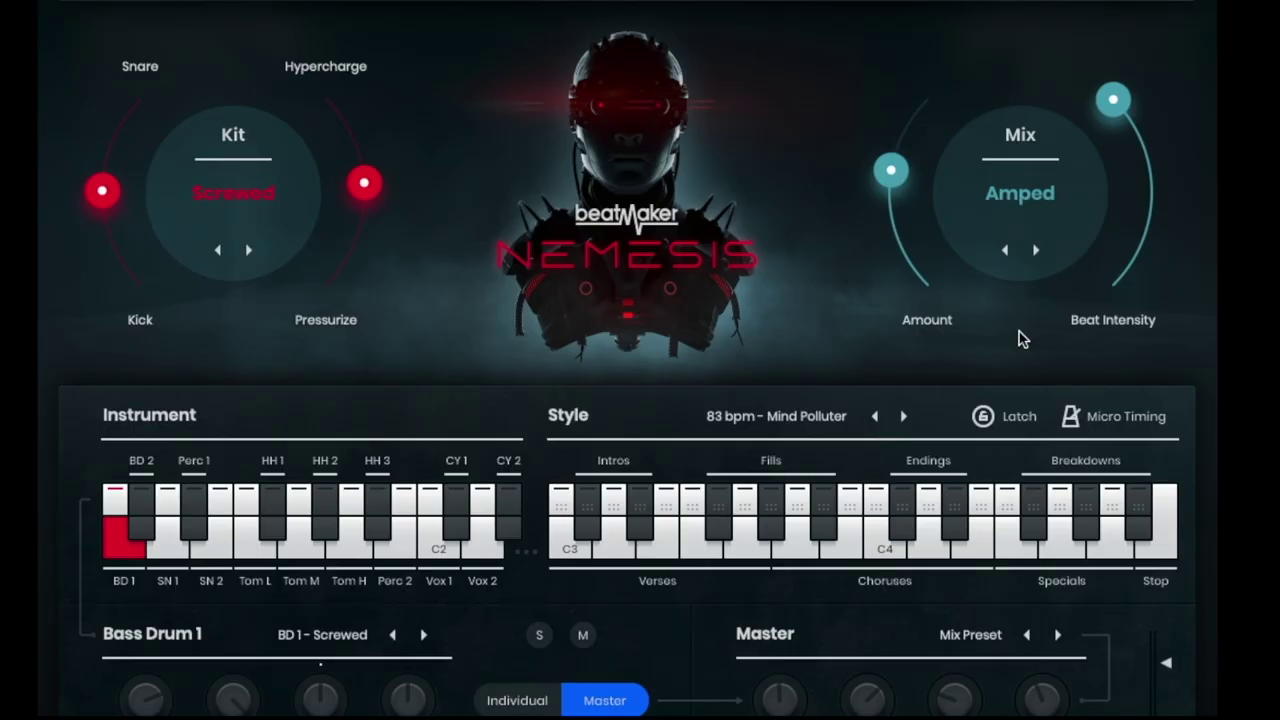
click(1014, 199)
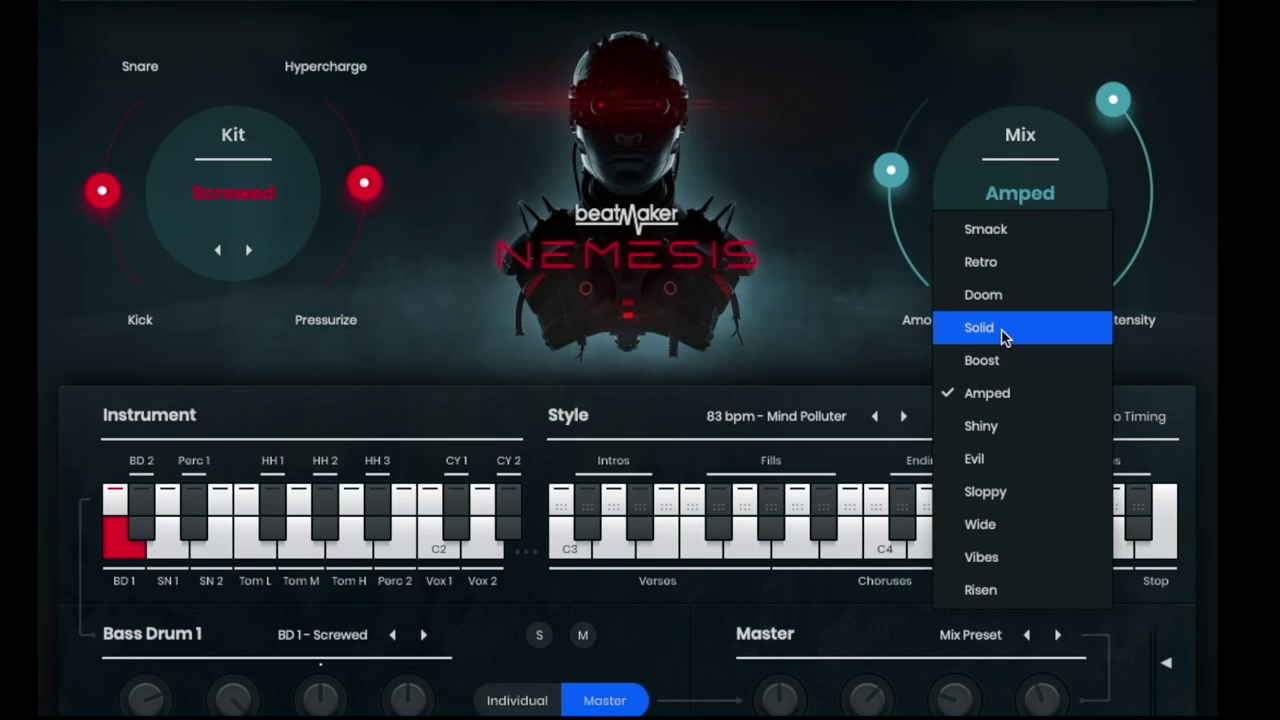
click(1006, 455)
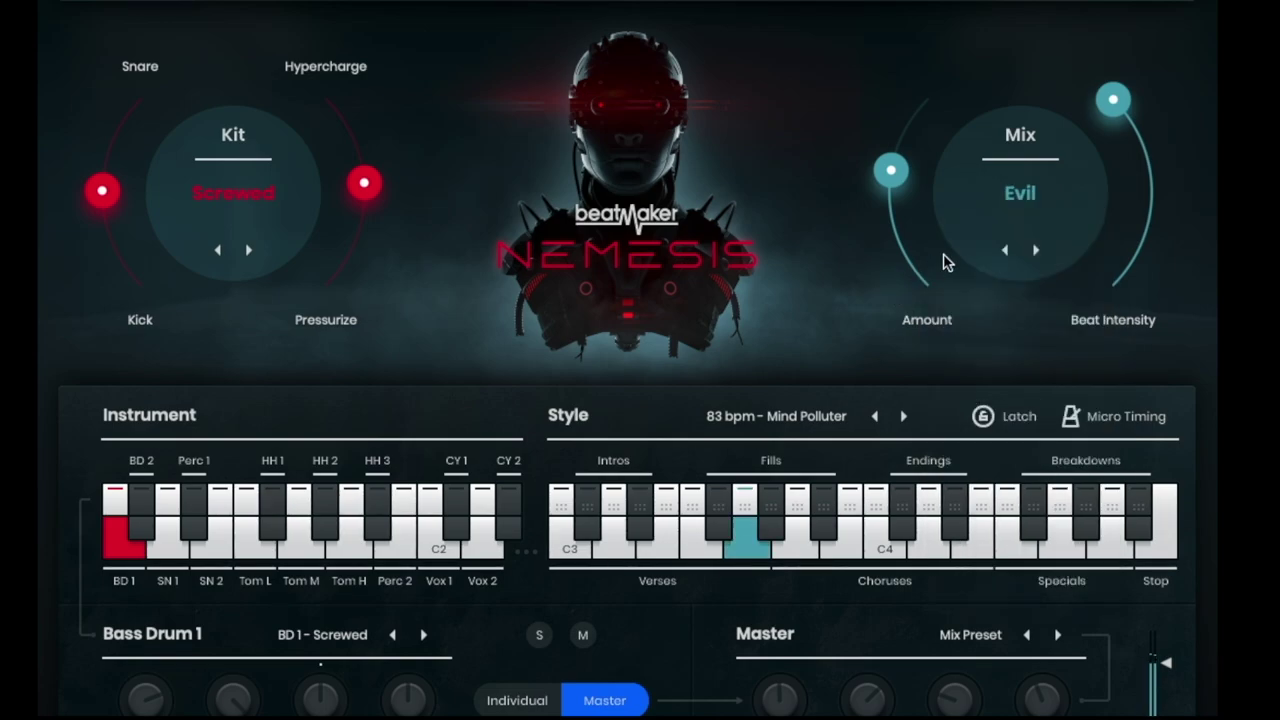
click(1022, 197)
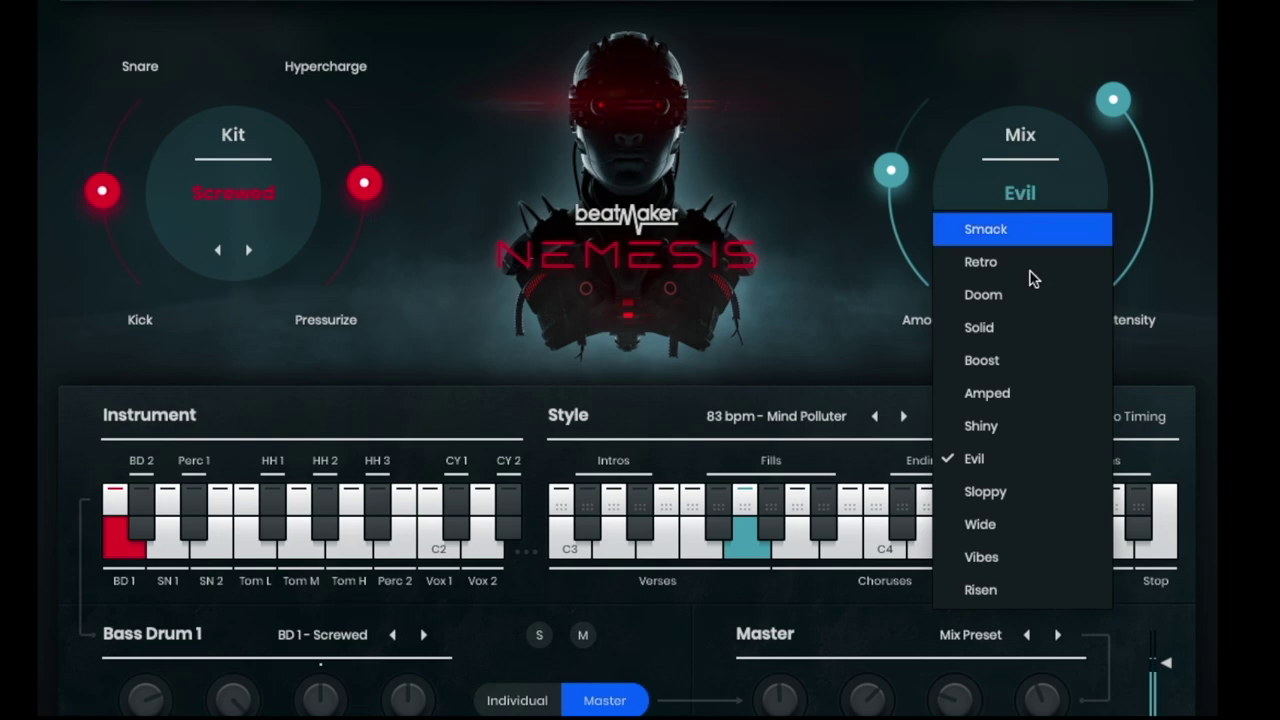
click(1024, 554)
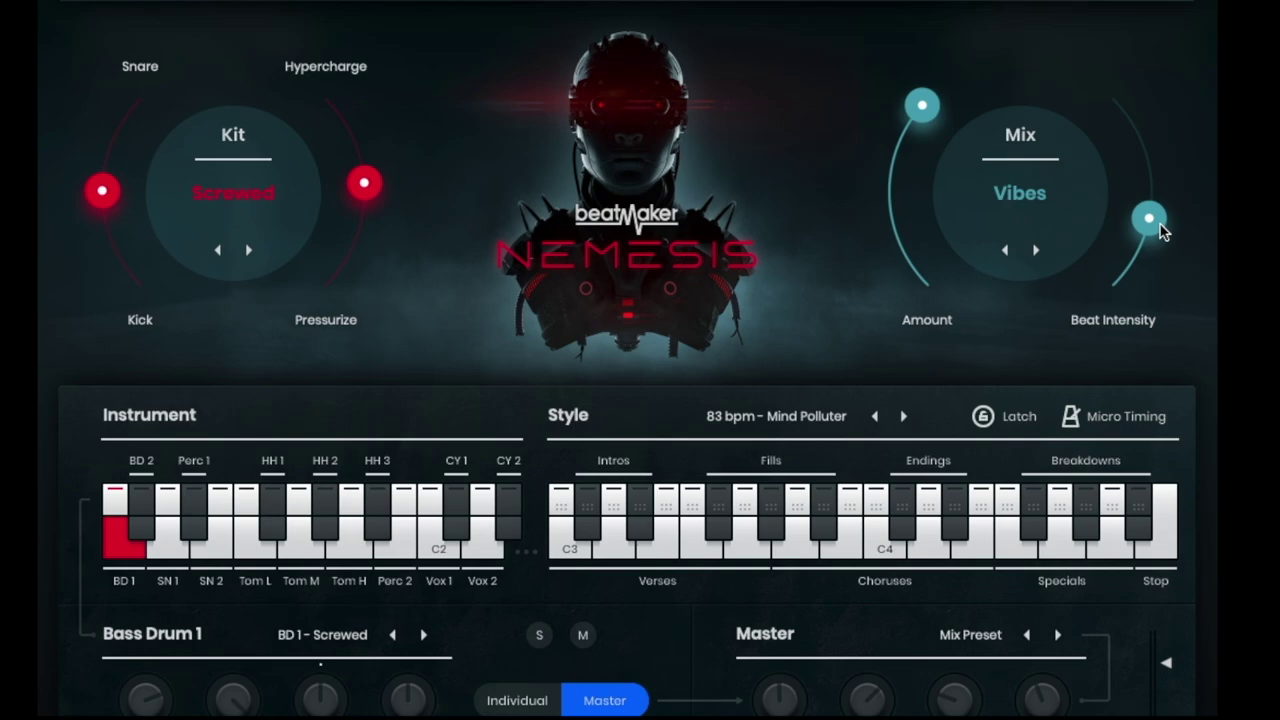
Lower the Beat Intensity to 0 and switch the Mix preset to Retro
drag(1158, 229, 1096, 397)
click(1002, 191)
click(1003, 256)
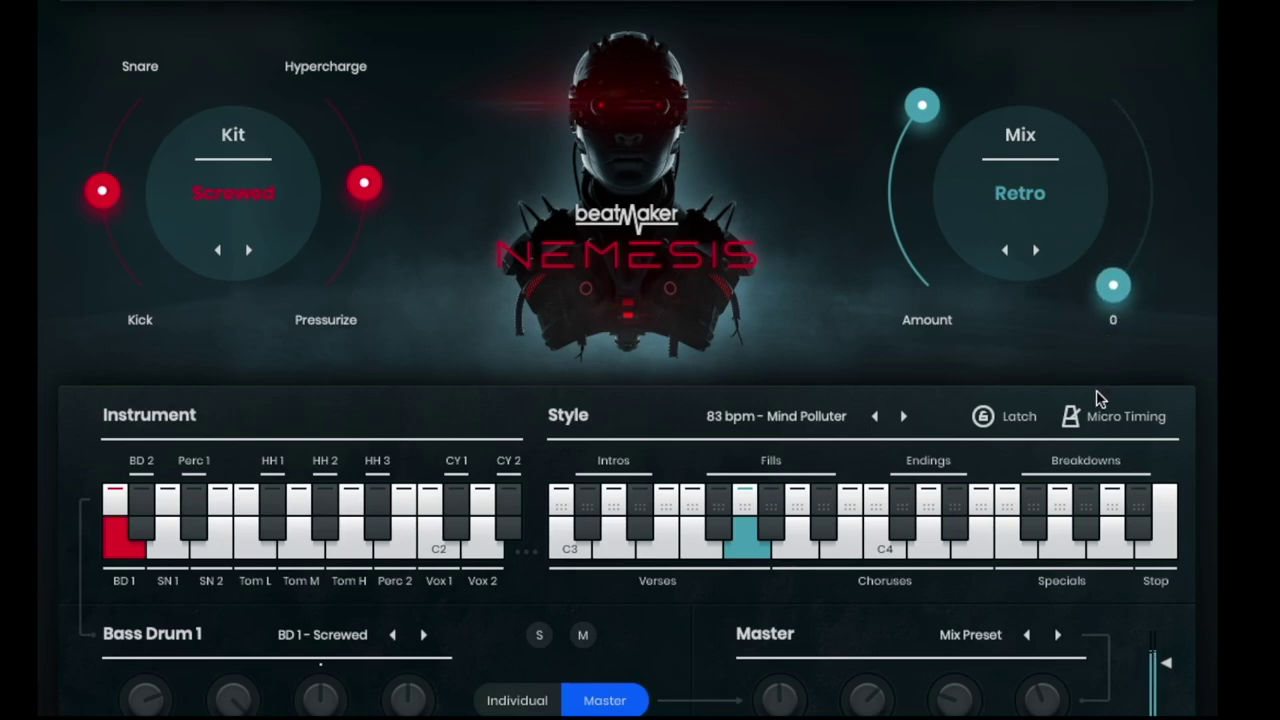
Reduce the Retro mix Amount and raise the Beat Intensity to its maximum
drag(932, 110, 930, 185)
drag(1115, 290, 1054, 49)
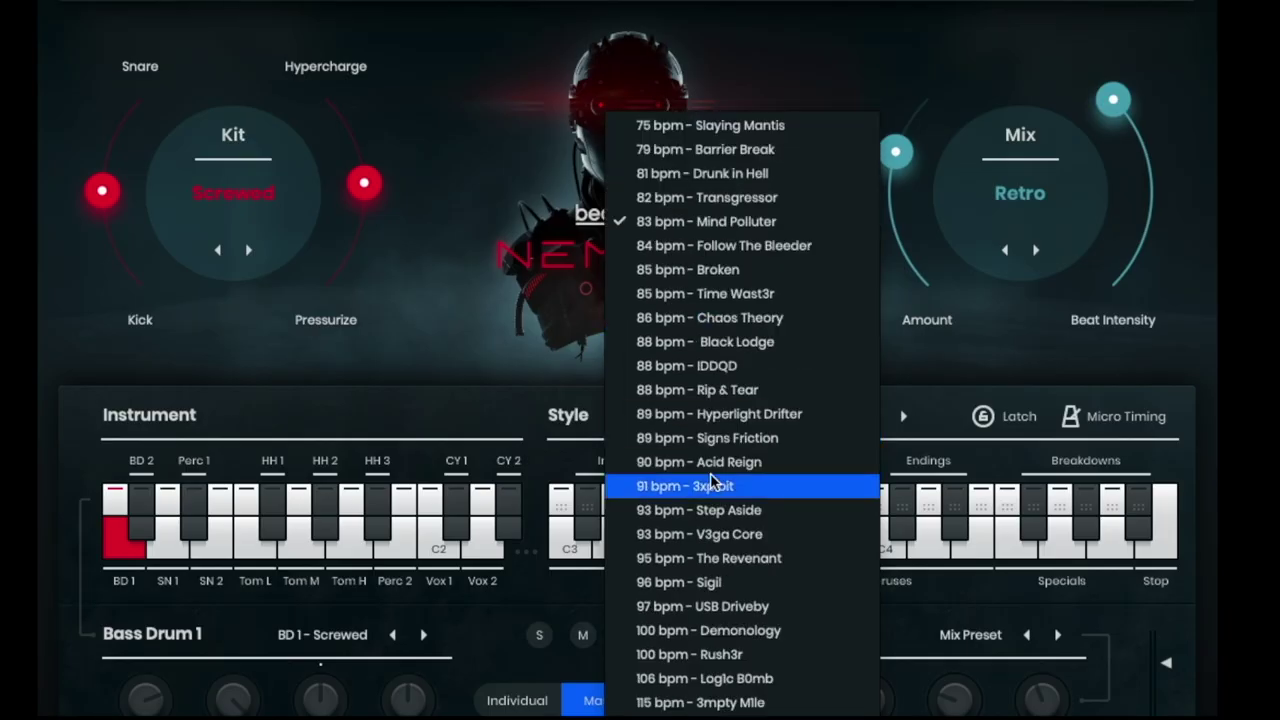
Select the 96 bpm Sigil style, audition USB Driveby and Demonology, and advance to the following style
click(735, 597)
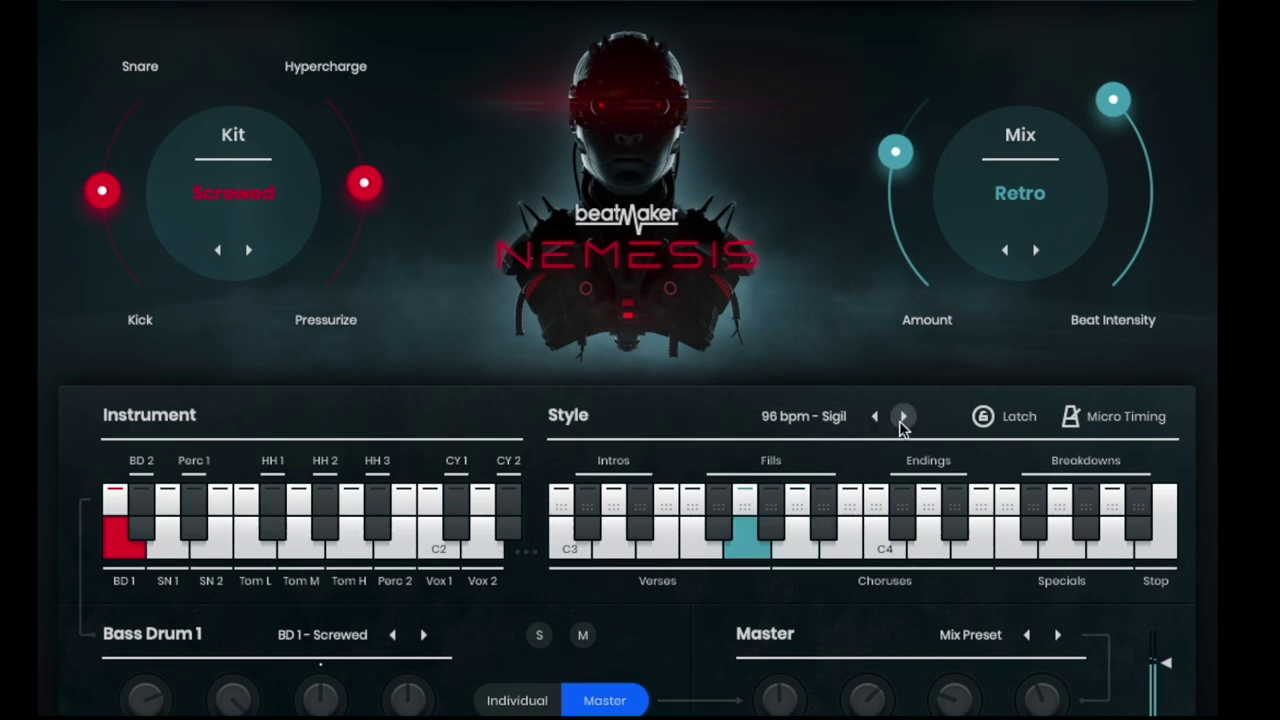
click(903, 417)
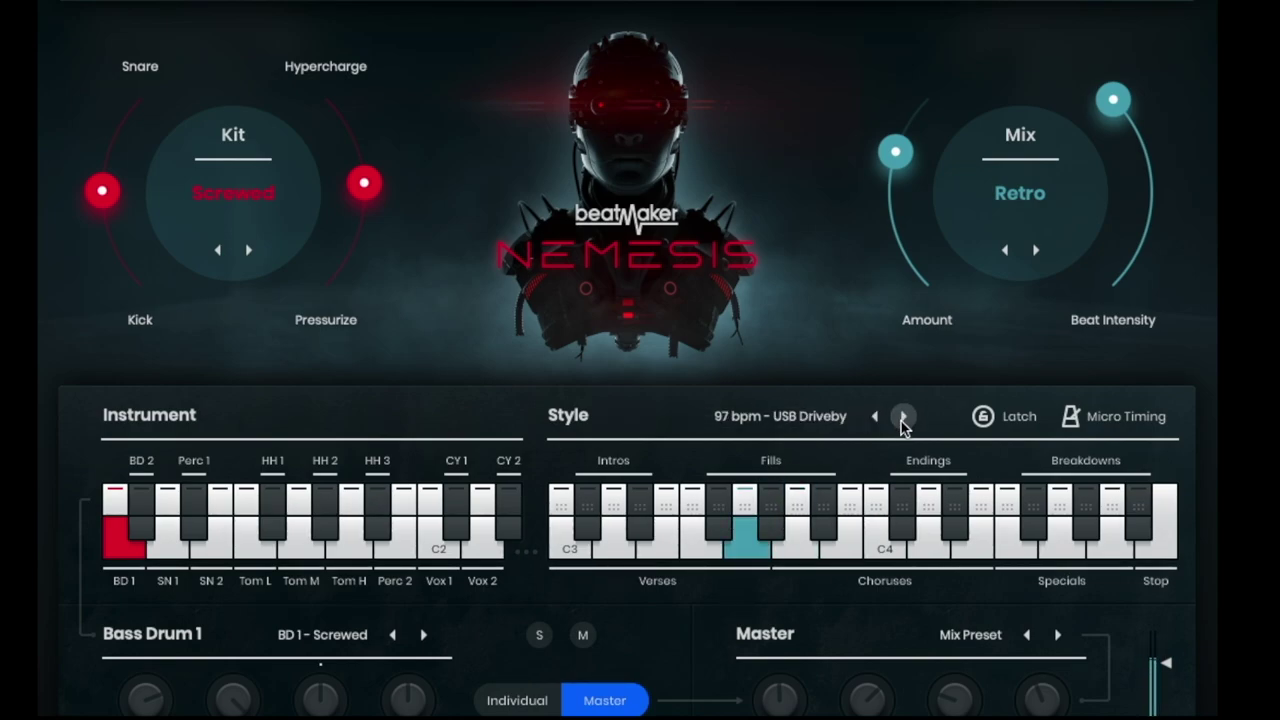
click(903, 417)
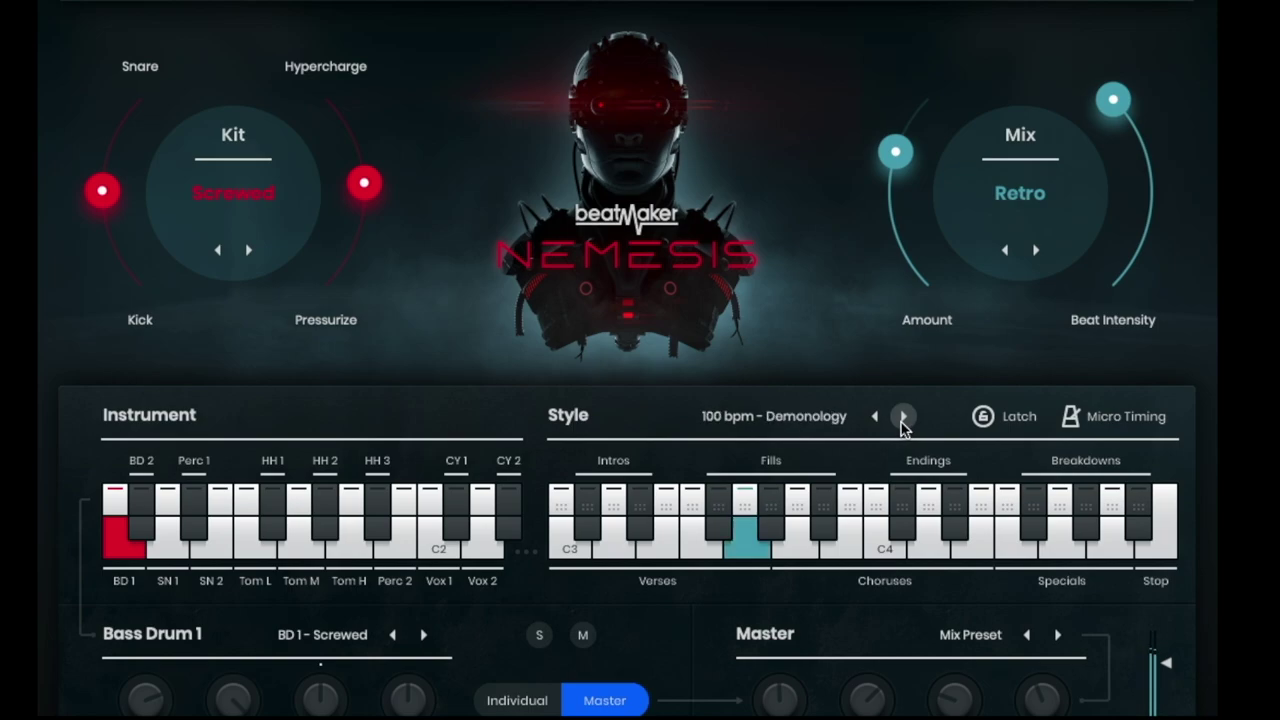
click(903, 417)
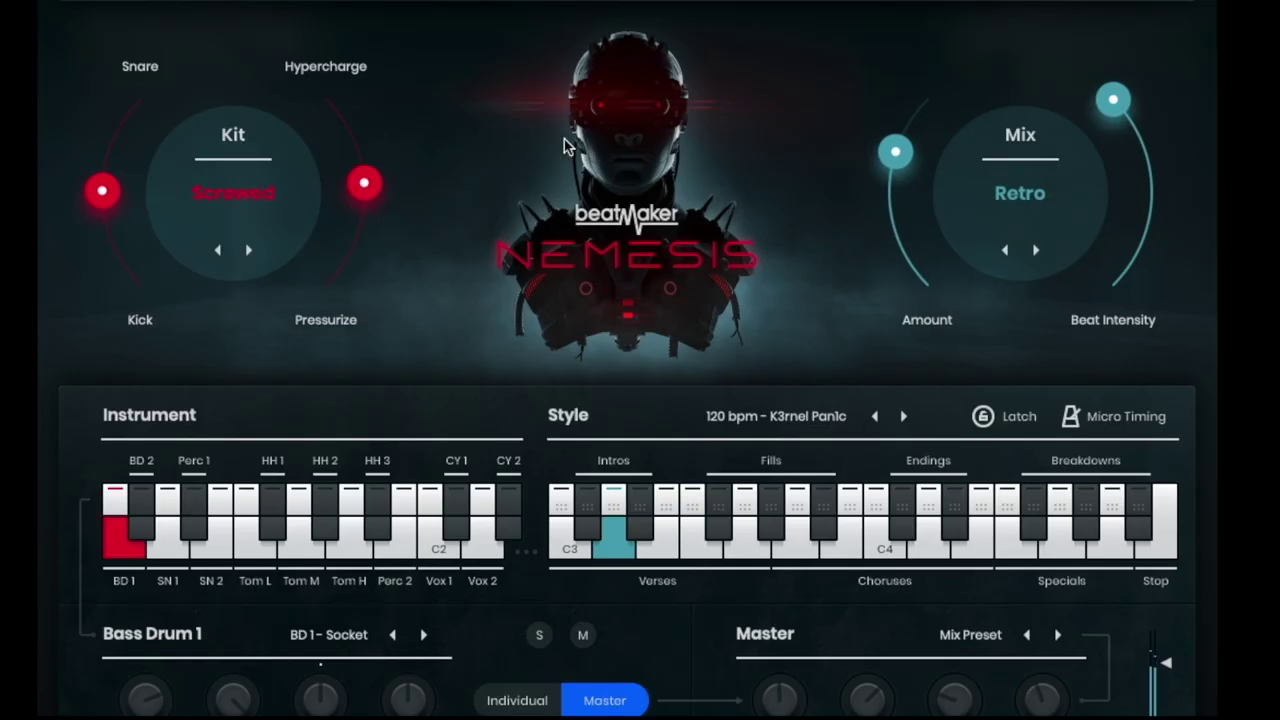
Change the Bass Drum 1 sound past Broken to Vega and center the kit's Snare/Kick balance
click(424, 635)
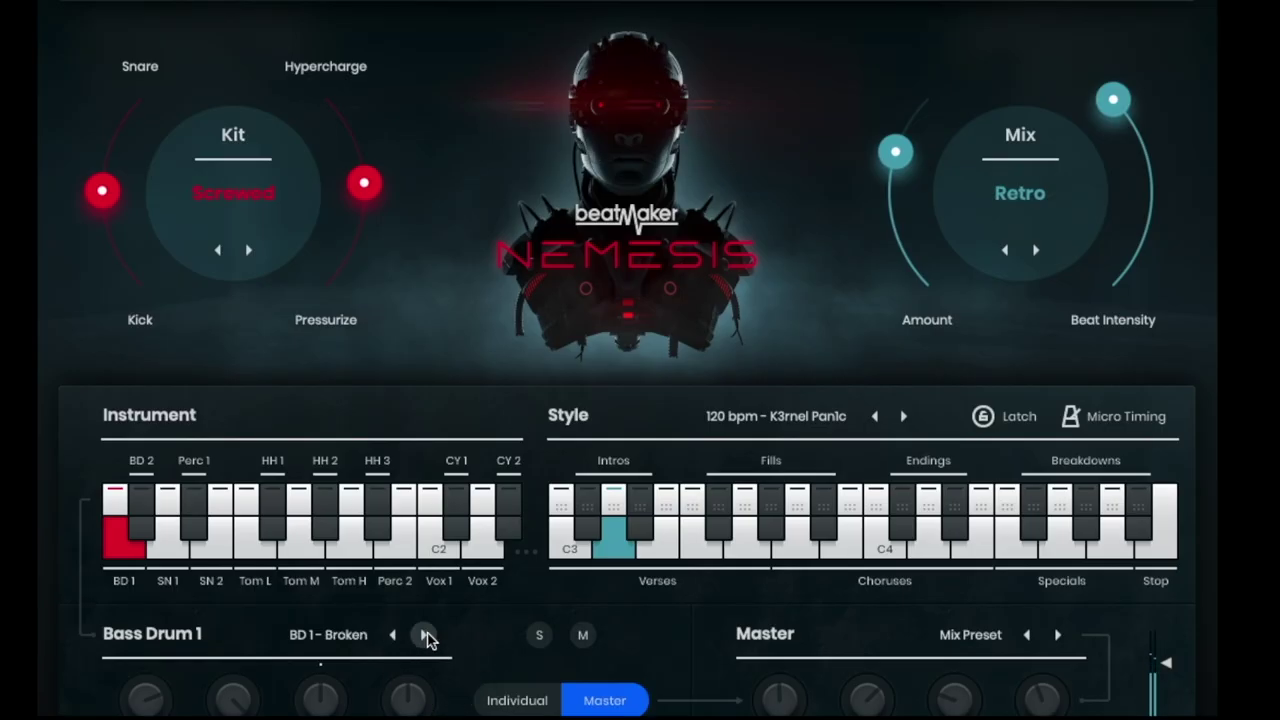
click(424, 635)
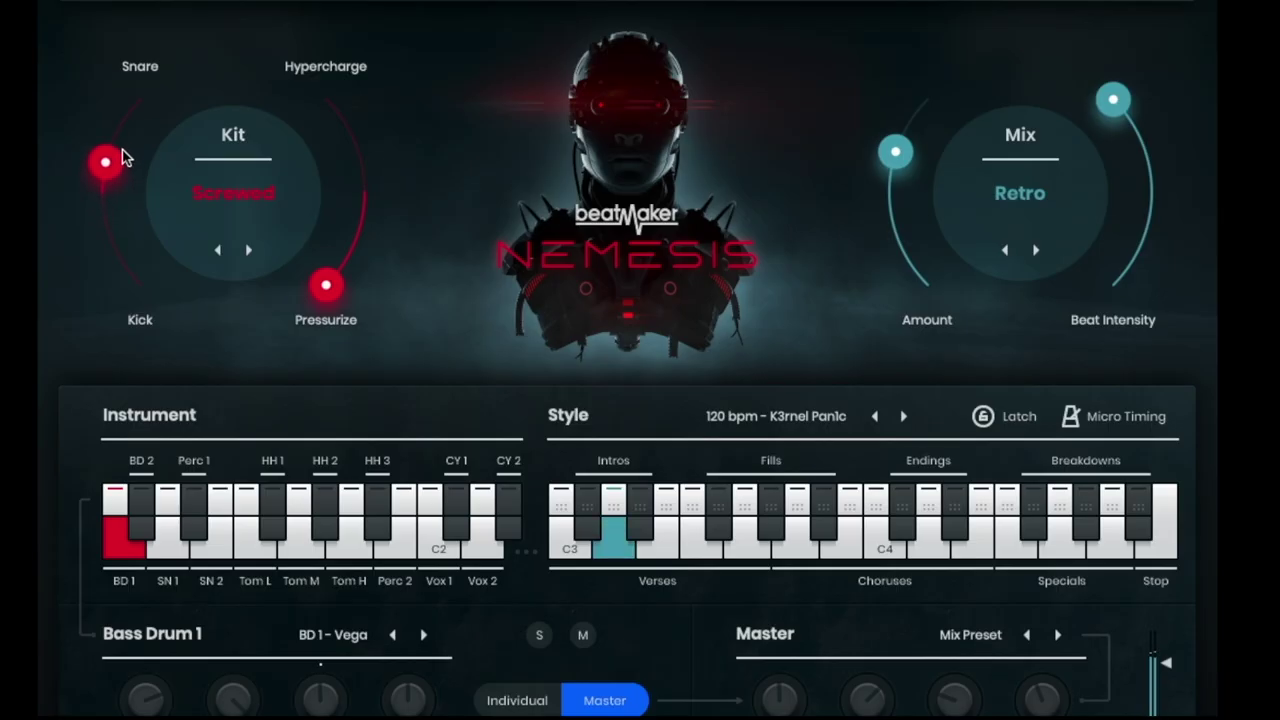
drag(122, 157, 190, 252)
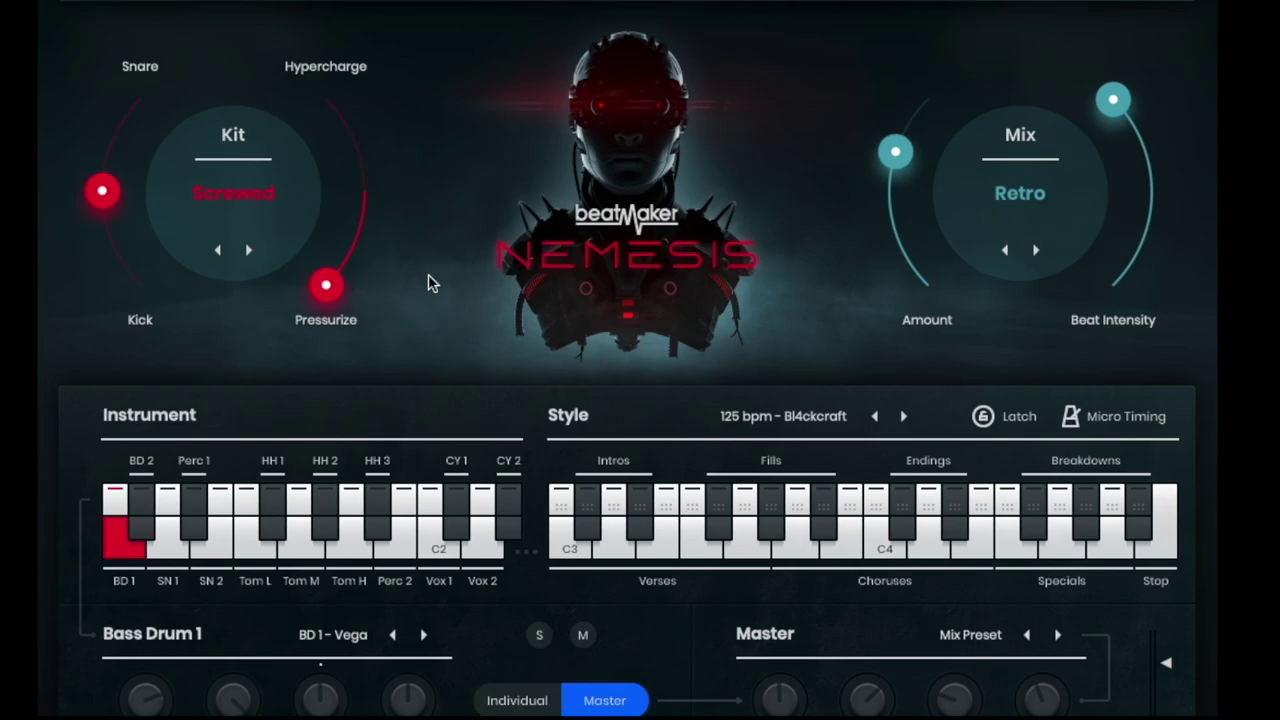
Move the kit's Pressurize/Hypercharge control fully to Hypercharge and switch the Mix preset to Doom
drag(326, 284, 205, 5)
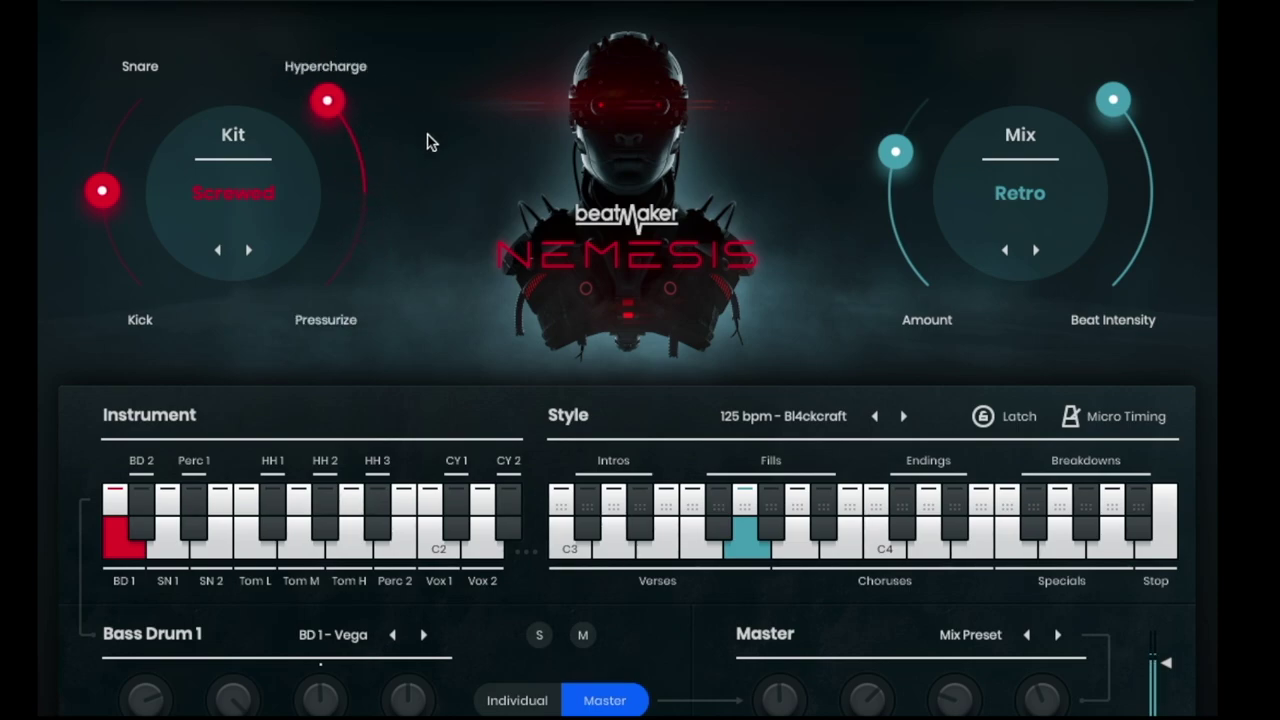
click(1036, 249)
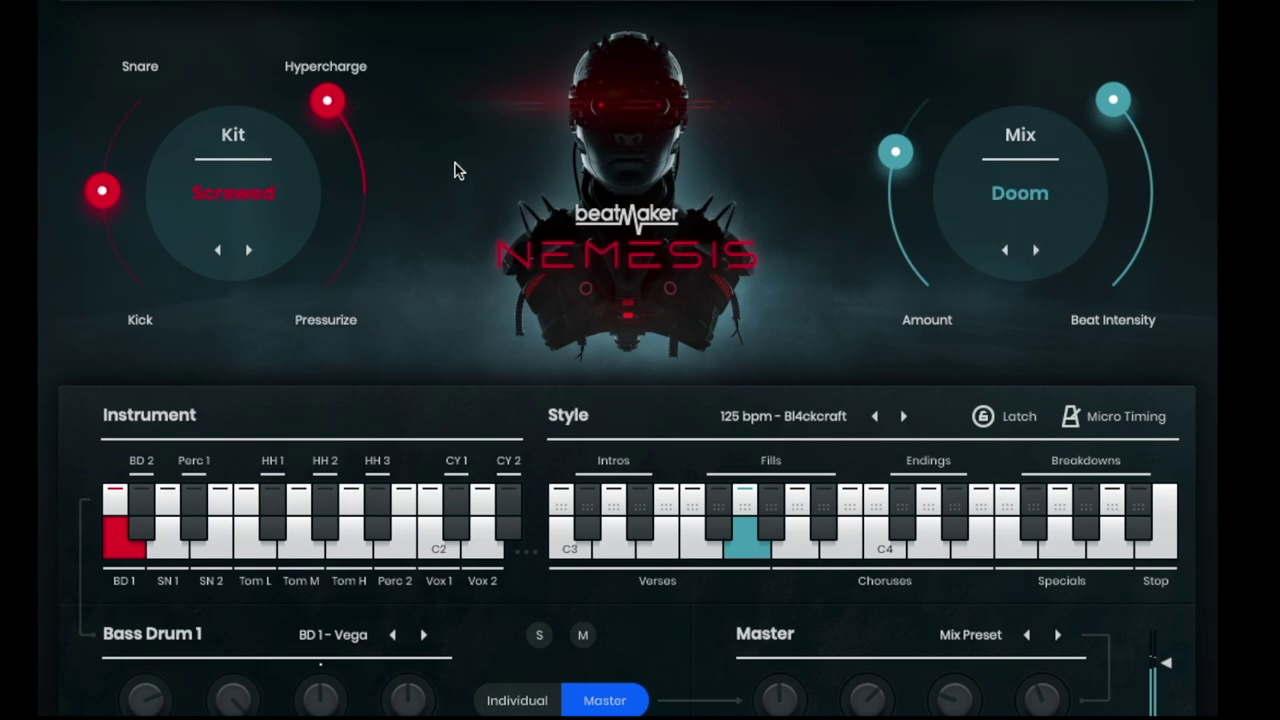